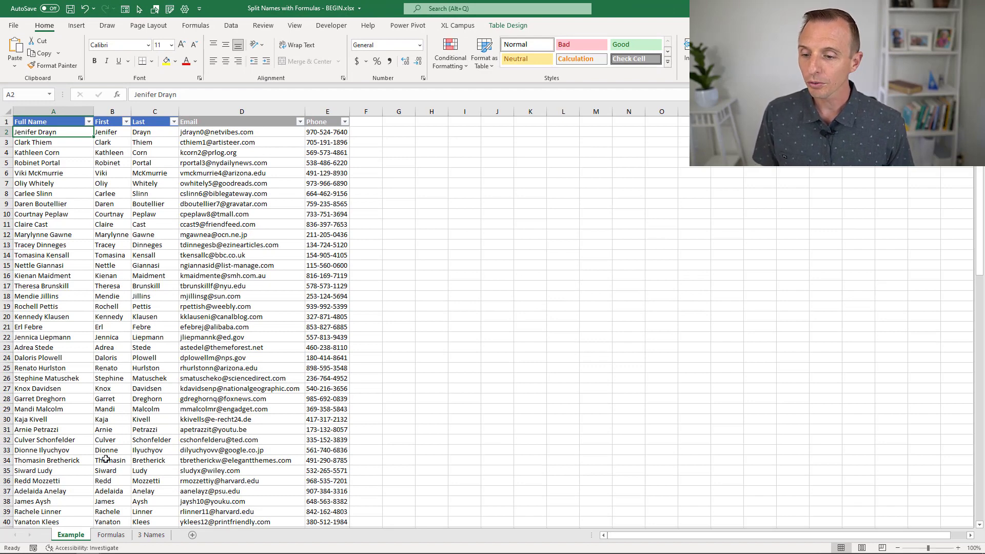
Switch to the Formulas sheet containing the Full Name column
click(110, 534)
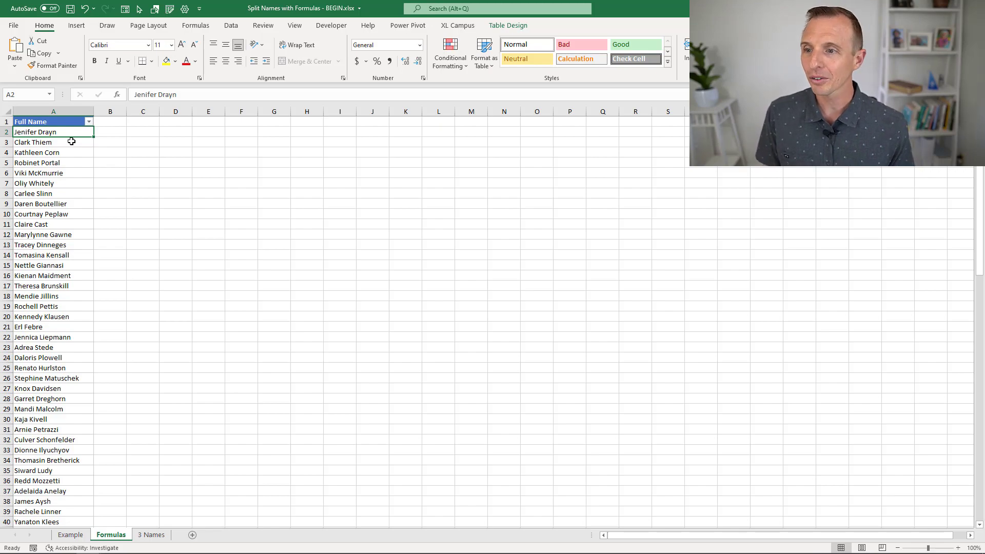
Enter =LEFT(A2,5) in B2 so column B returns each name's first five characters
click(103, 131)
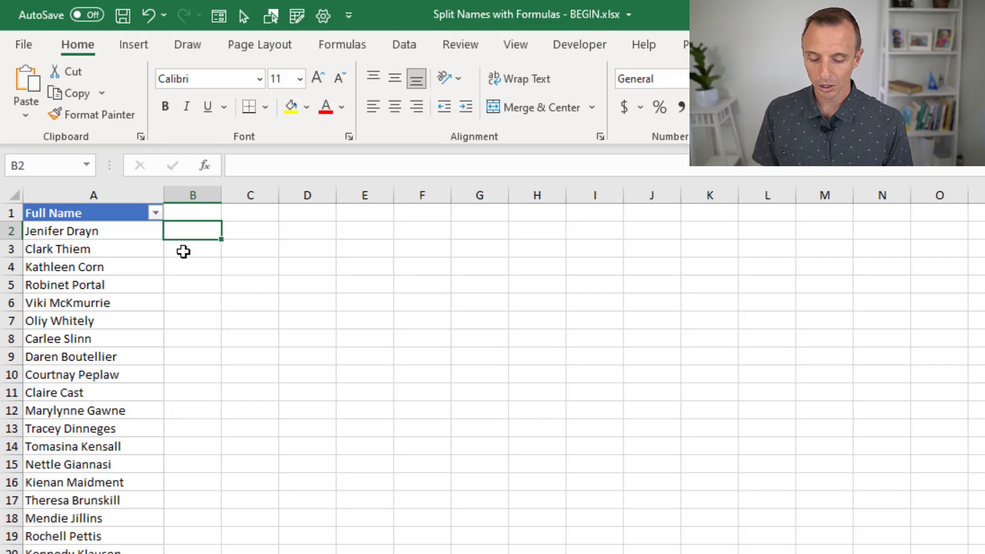
text(=le)
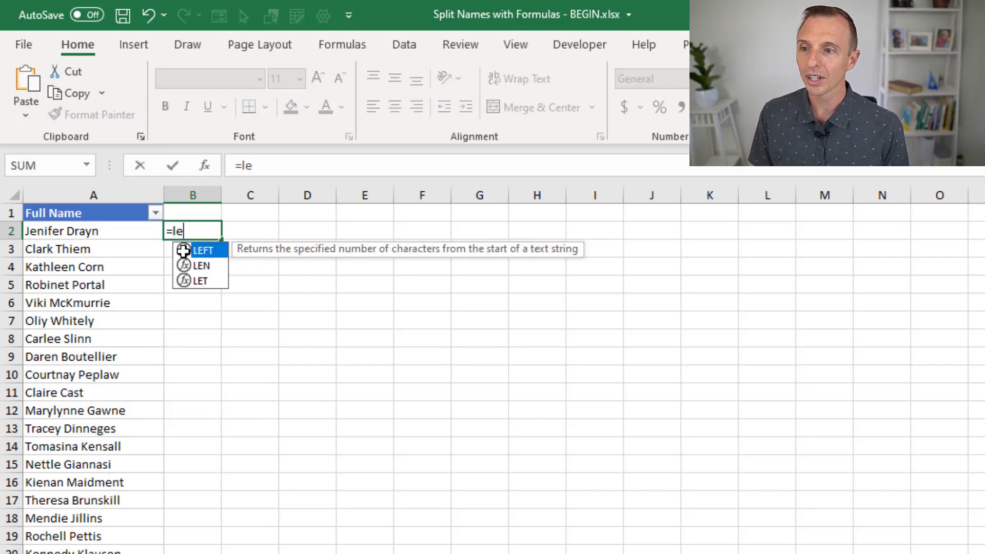
text(f)
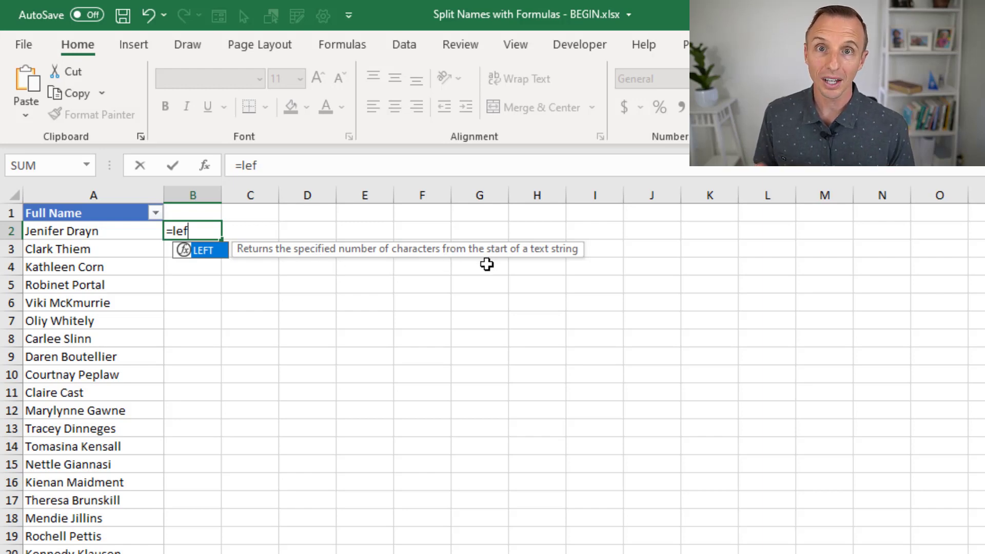
key(Tab)
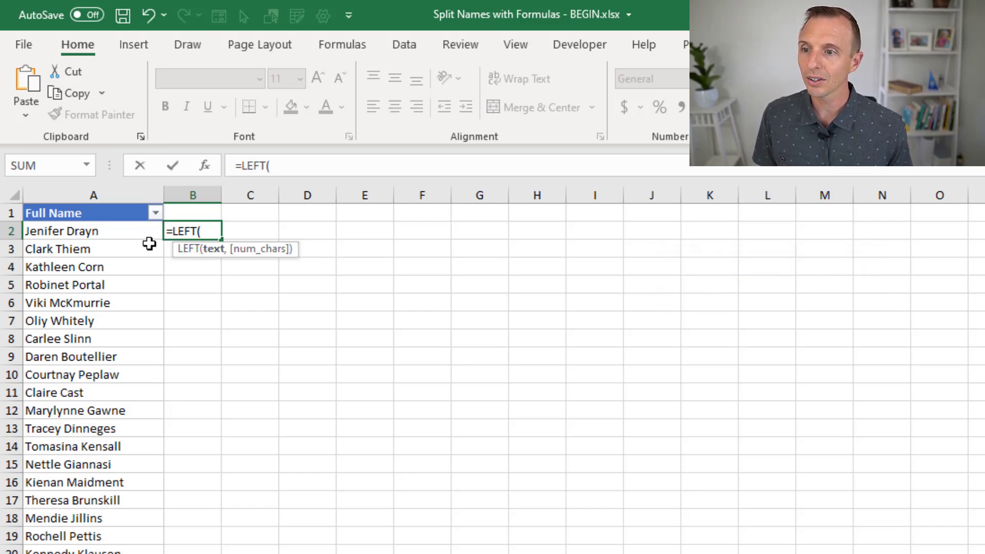
click(96, 232)
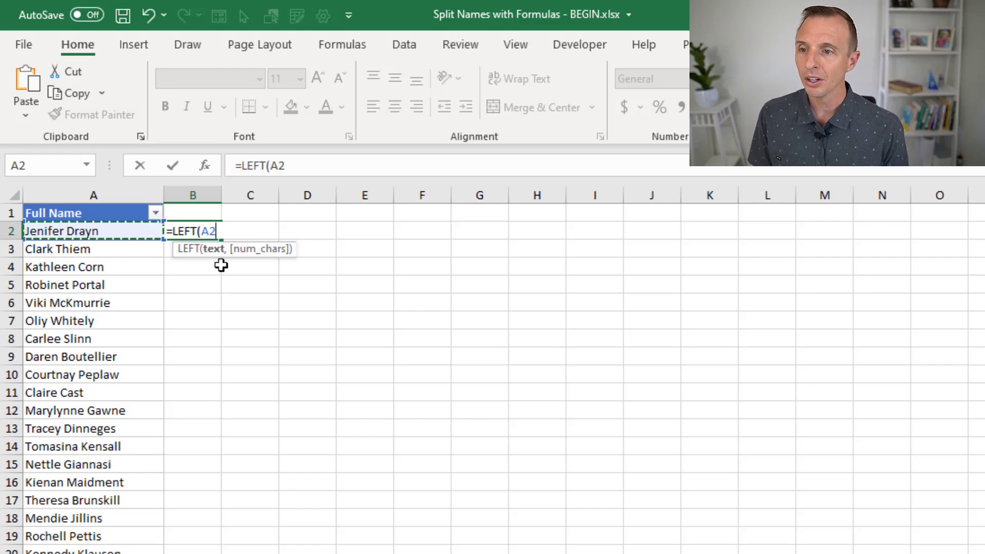
text(,)
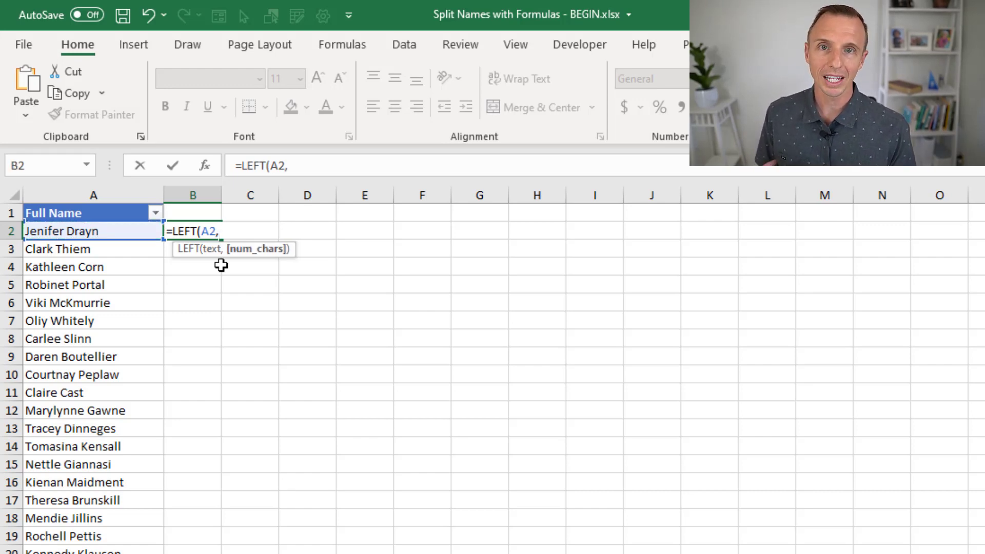
text(5))
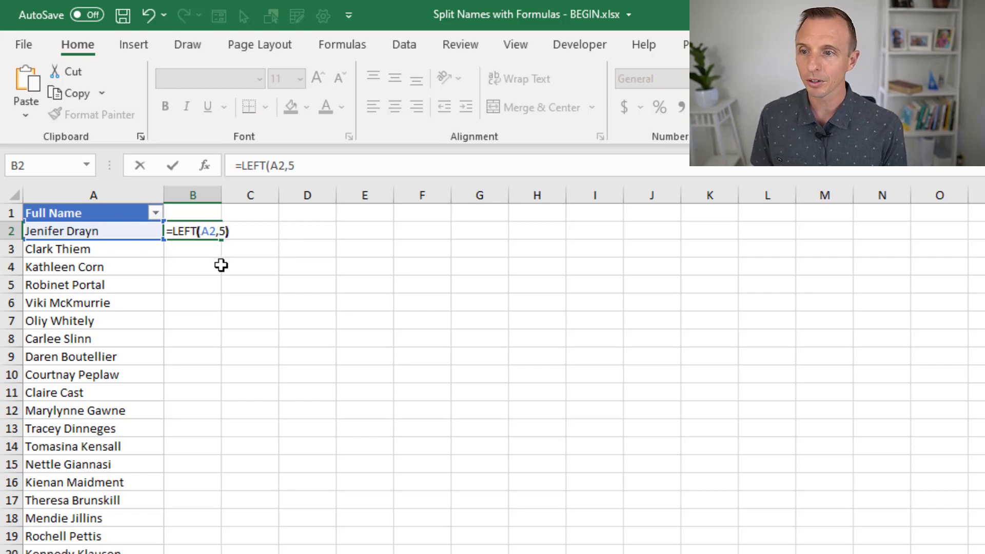
key(Return)
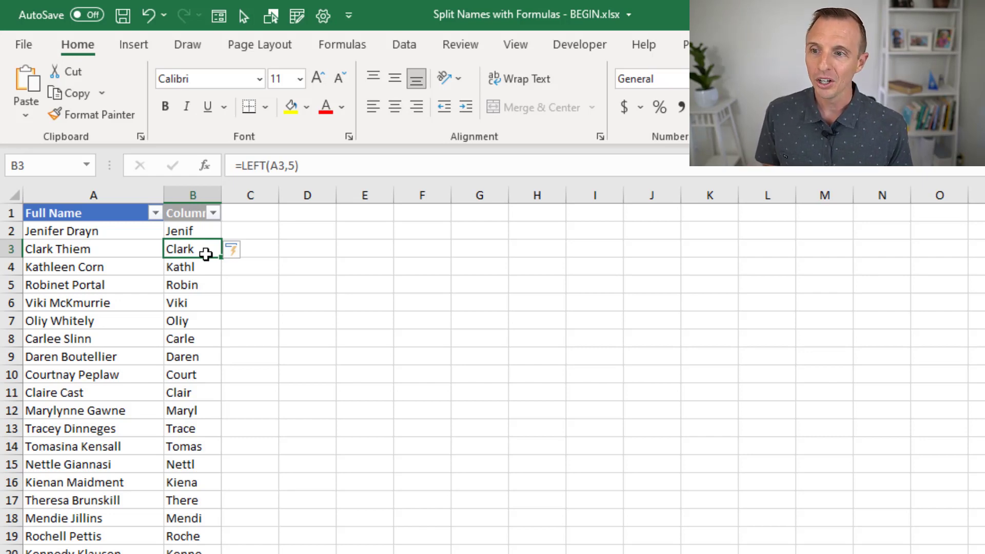
double_click(201, 233)
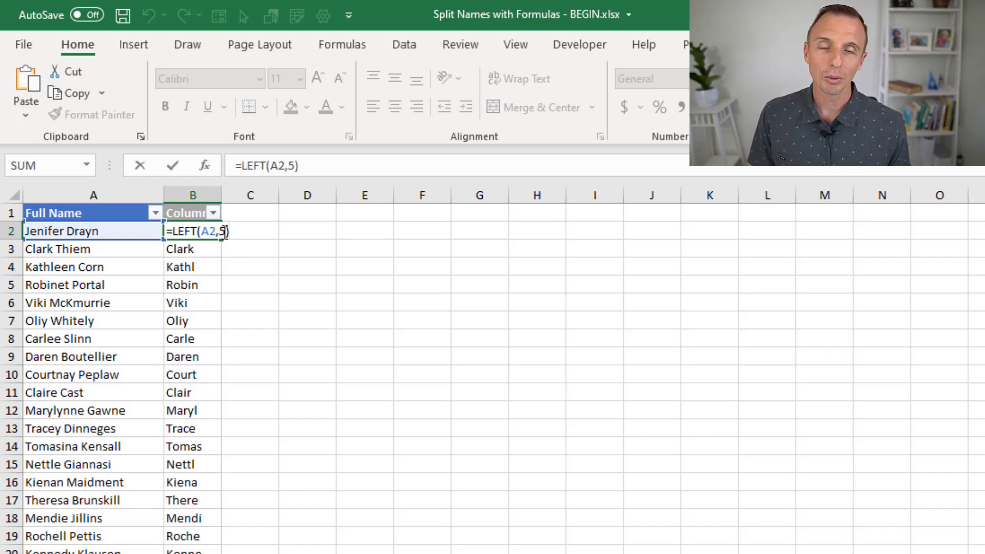
key(Escape)
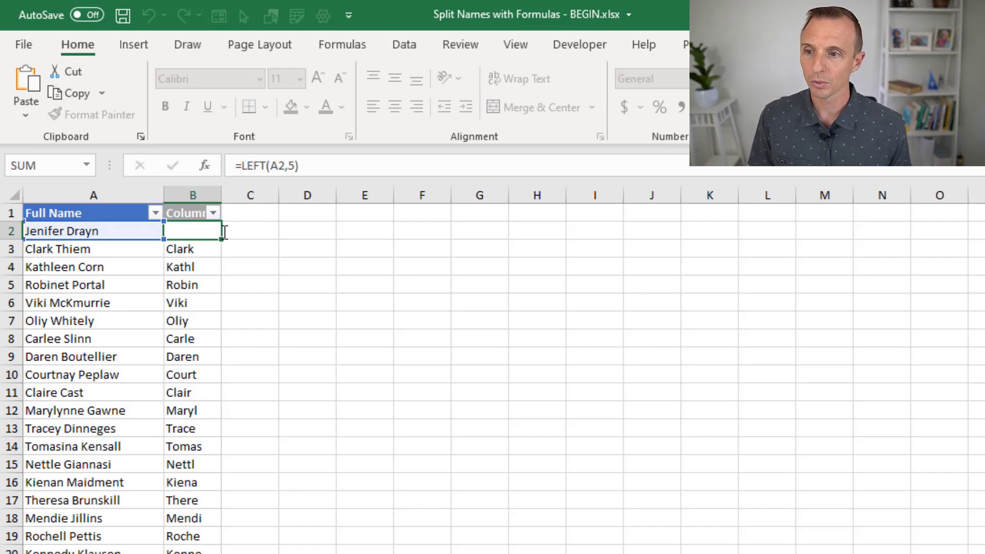
click(249, 230)
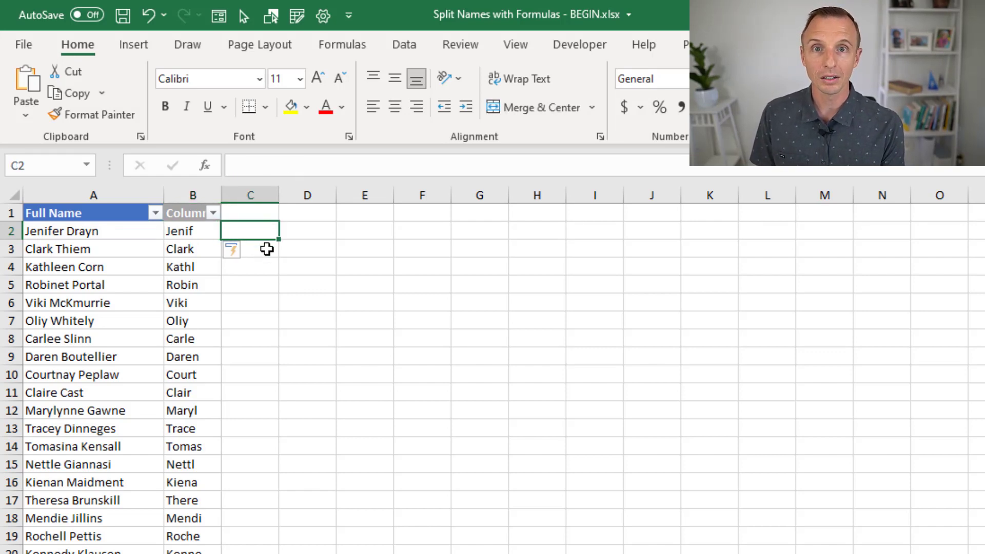
Enter =SEARCH(" ",A2) in C2 so column C gives each name's space position
text(=)
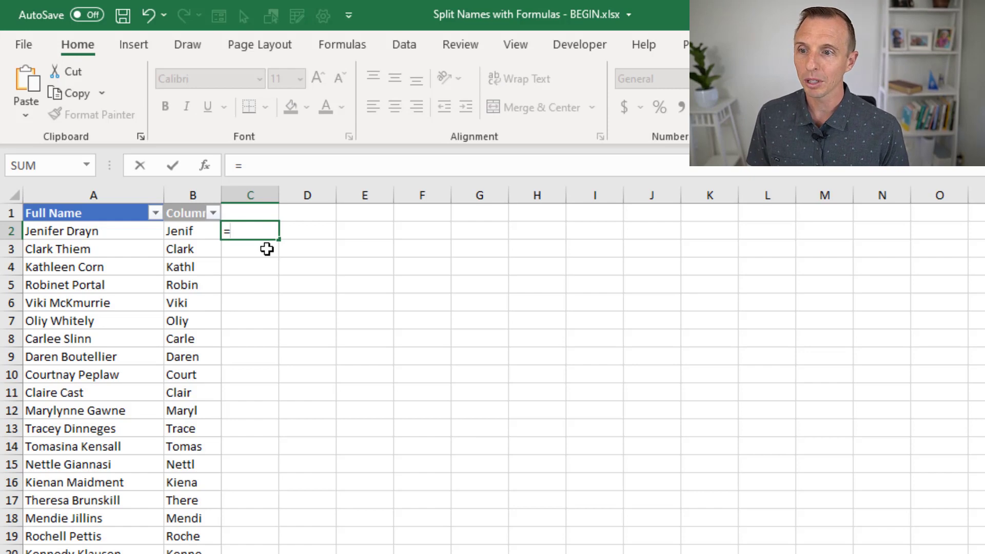
text(sea)
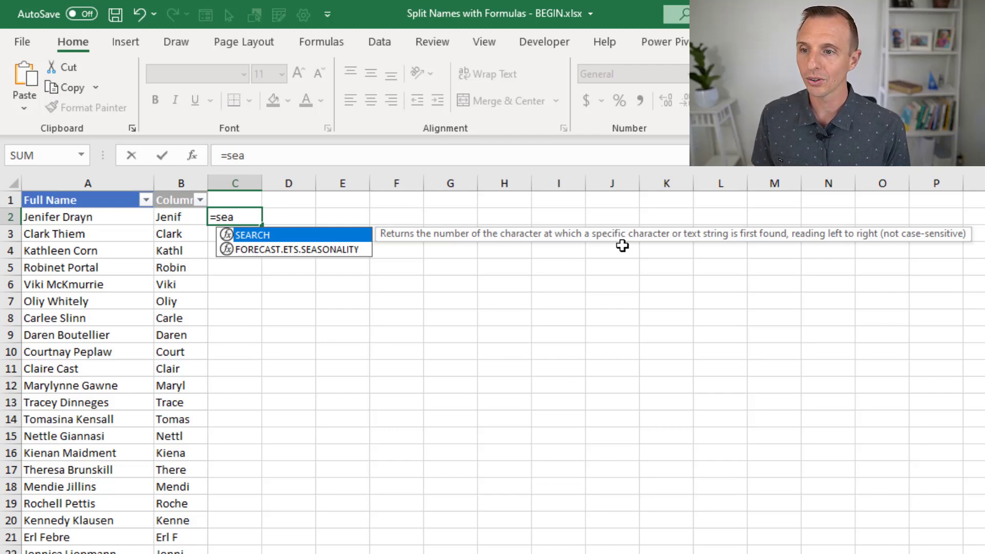
key(Tab)
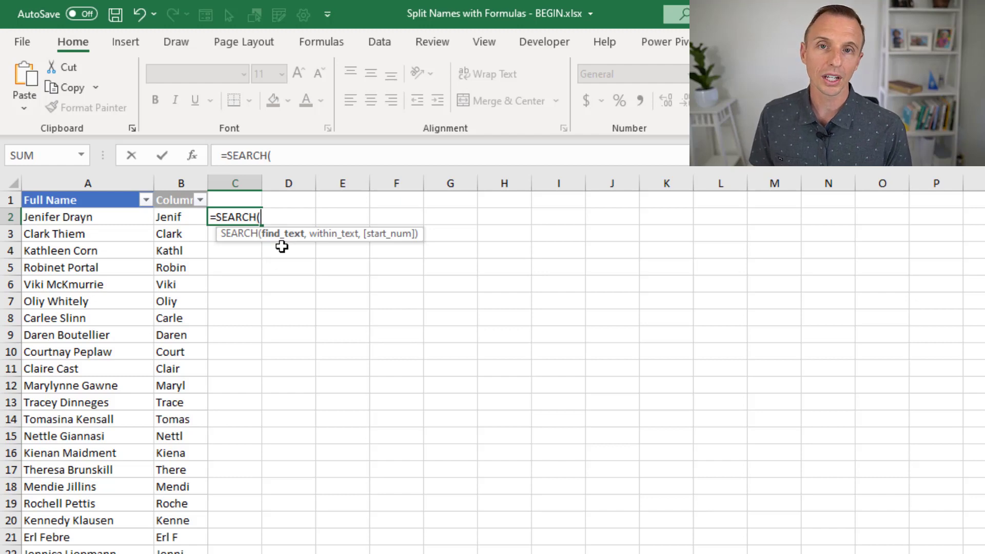
text(" )
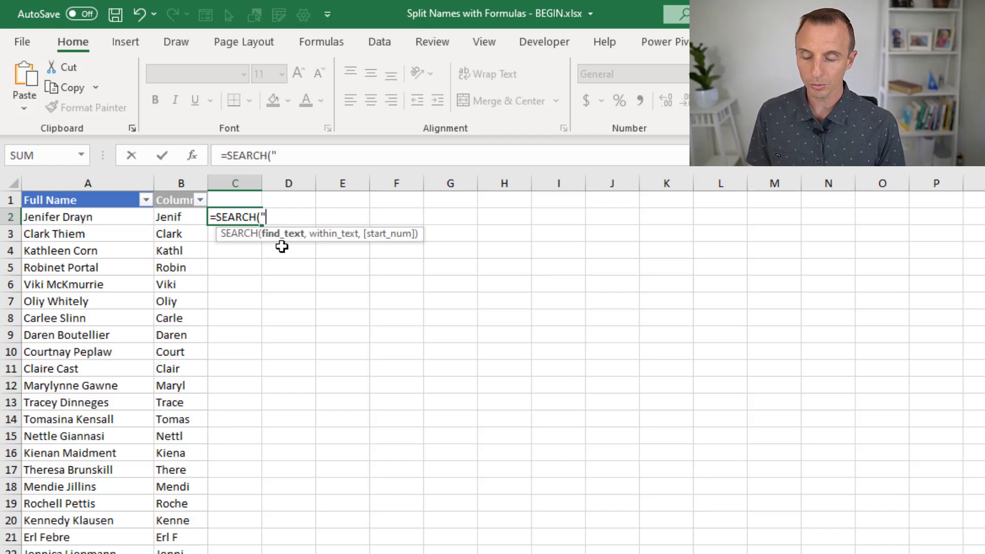
text(")
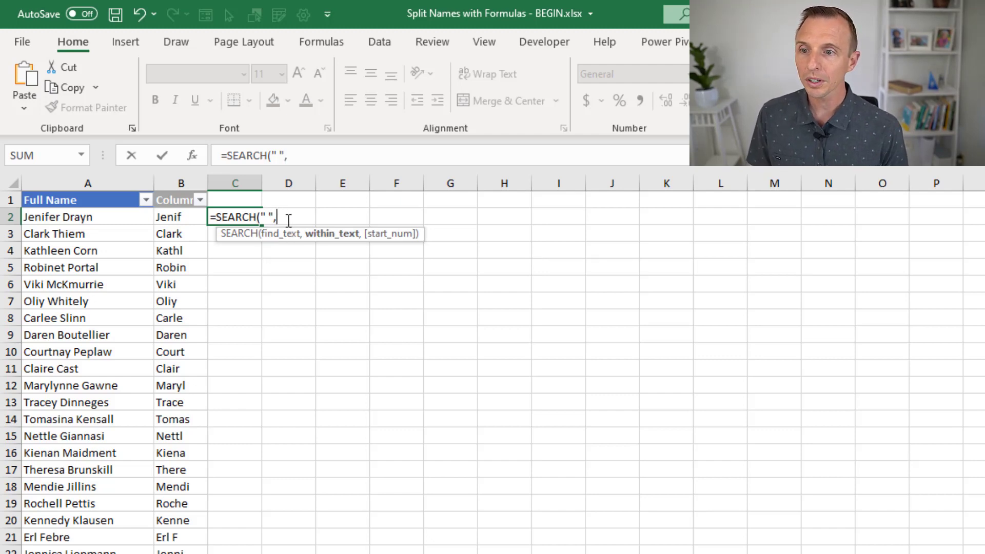
text(,)
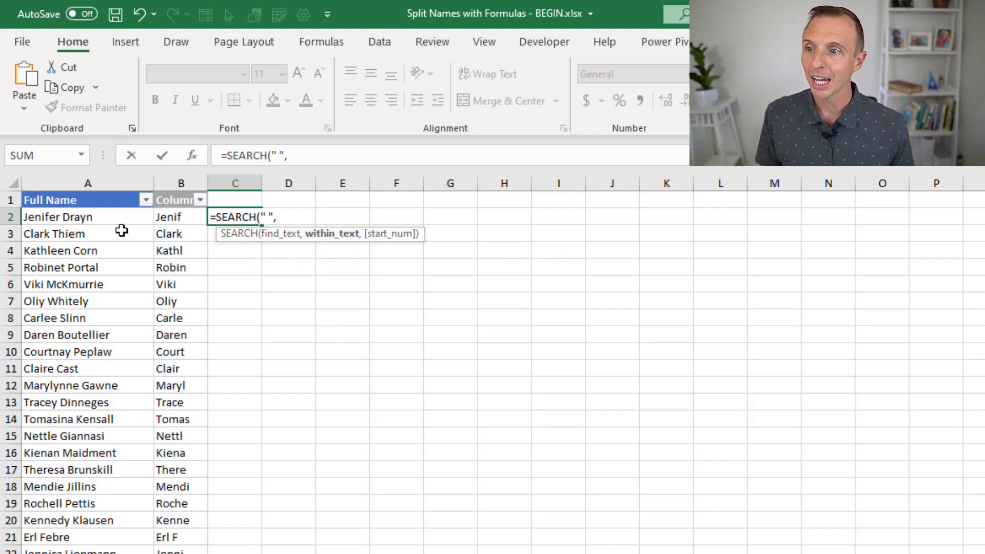
click(104, 218)
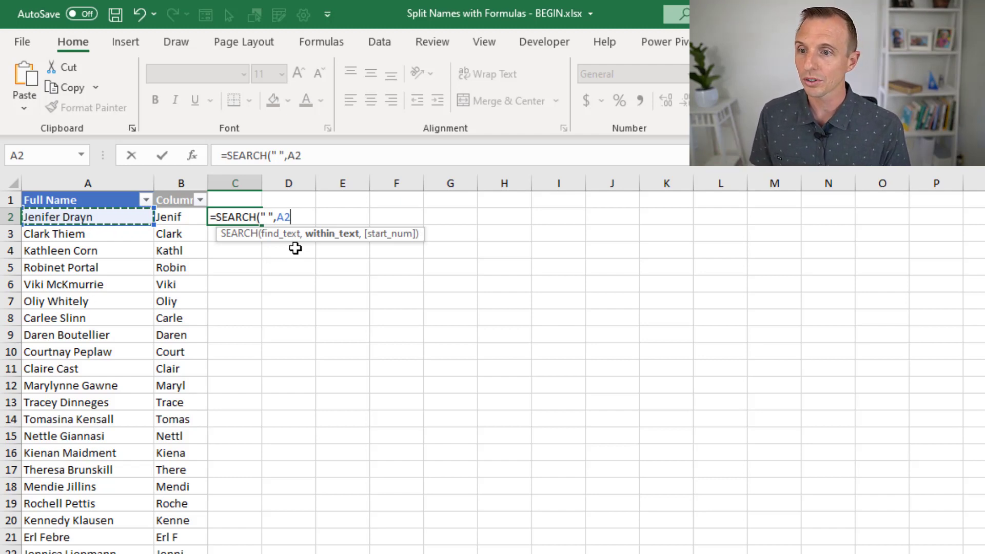
text())
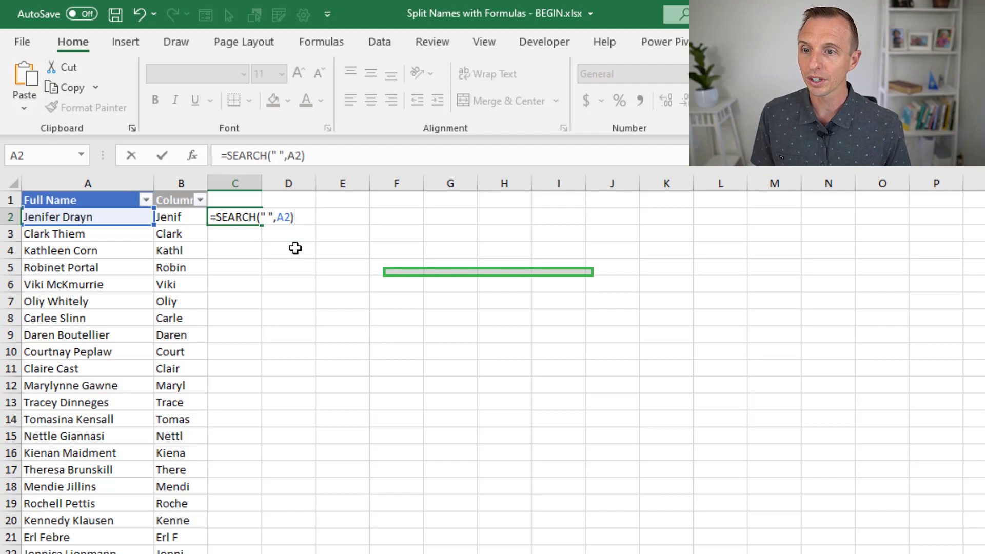
key(Return)
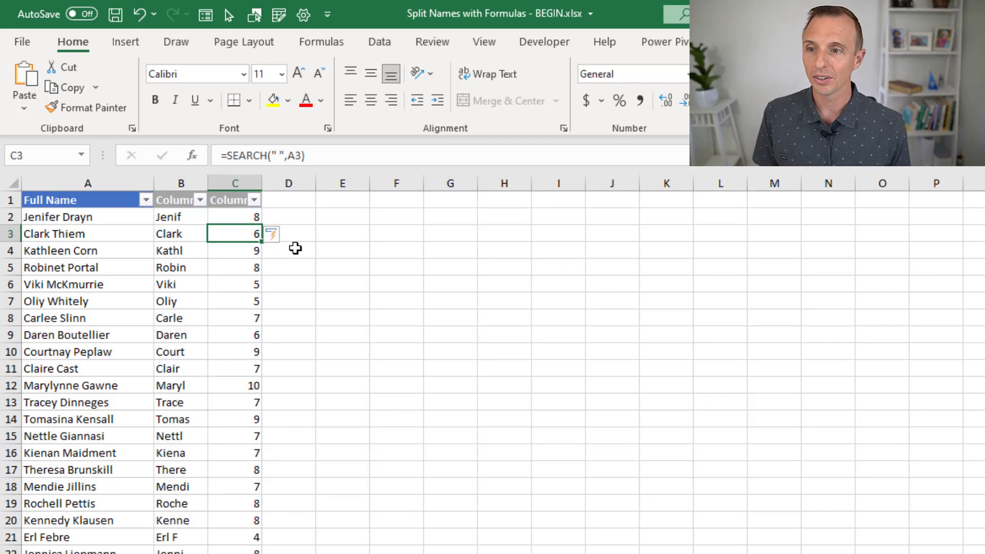
Append -1 to C2's formula, making it =SEARCH(" ",A2)-1 for first-name lengths
click(232, 218)
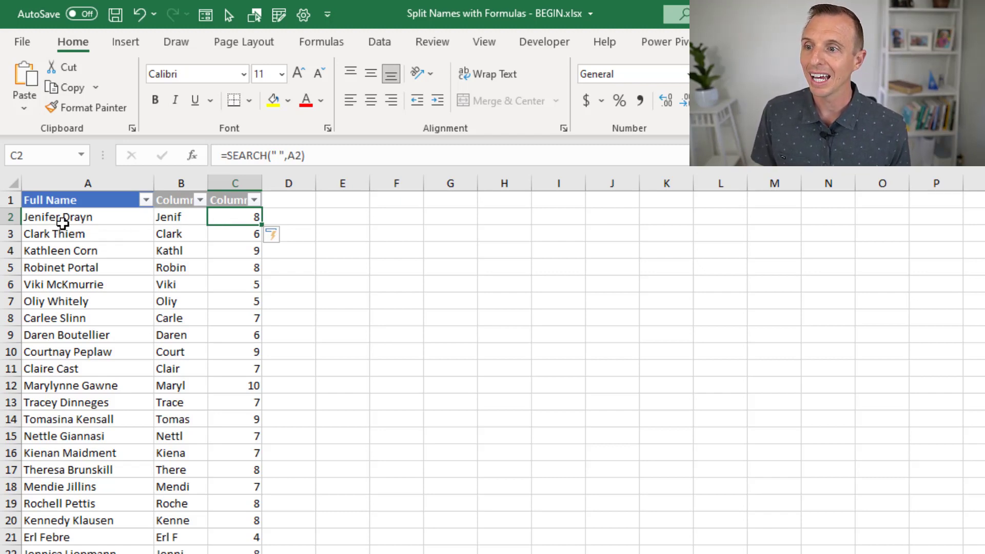
key(F2)
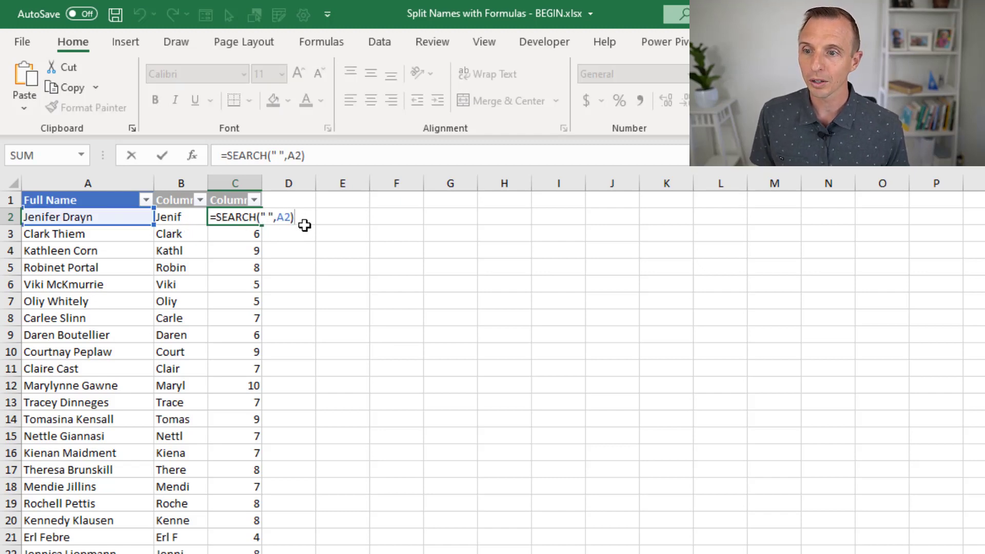
text(-1)
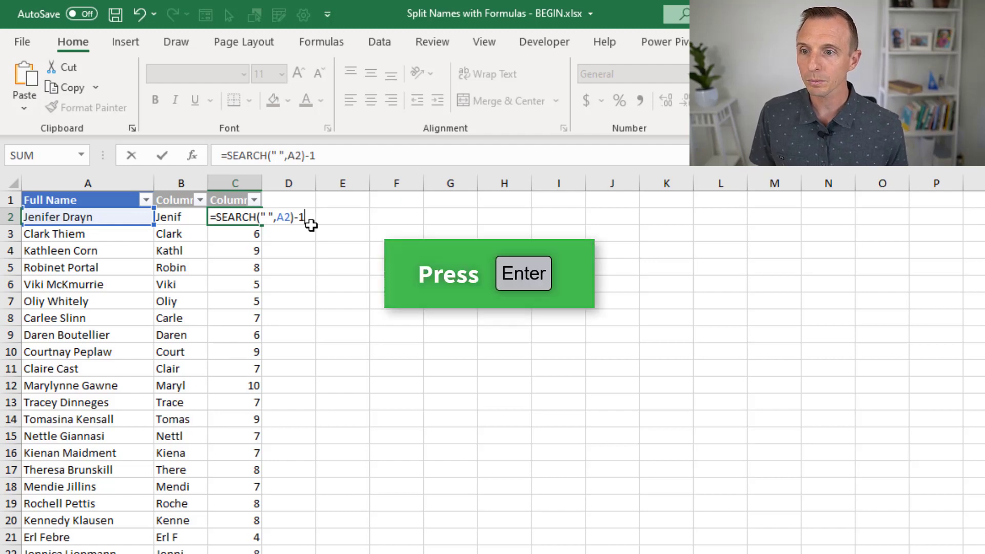
key(Return)
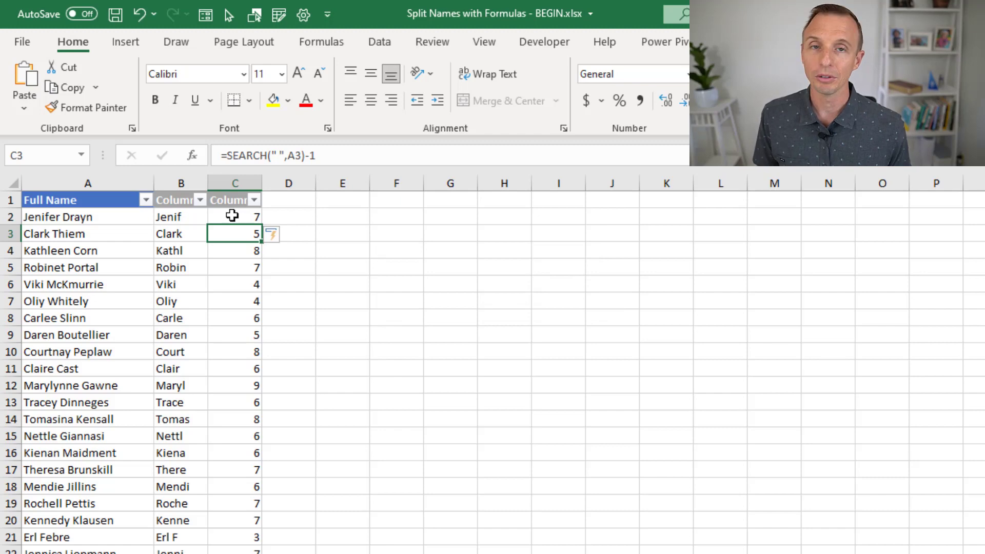
click(232, 215)
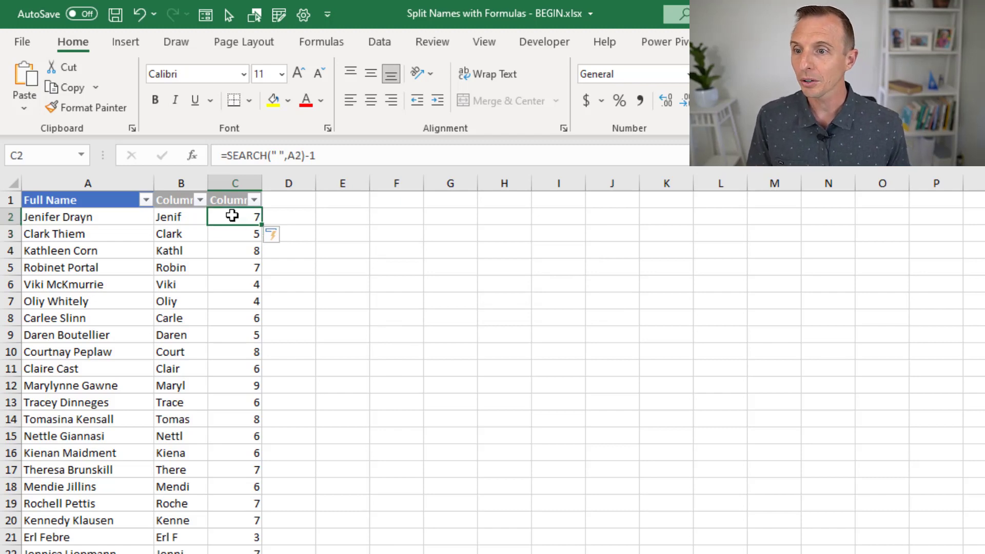
key(F2)
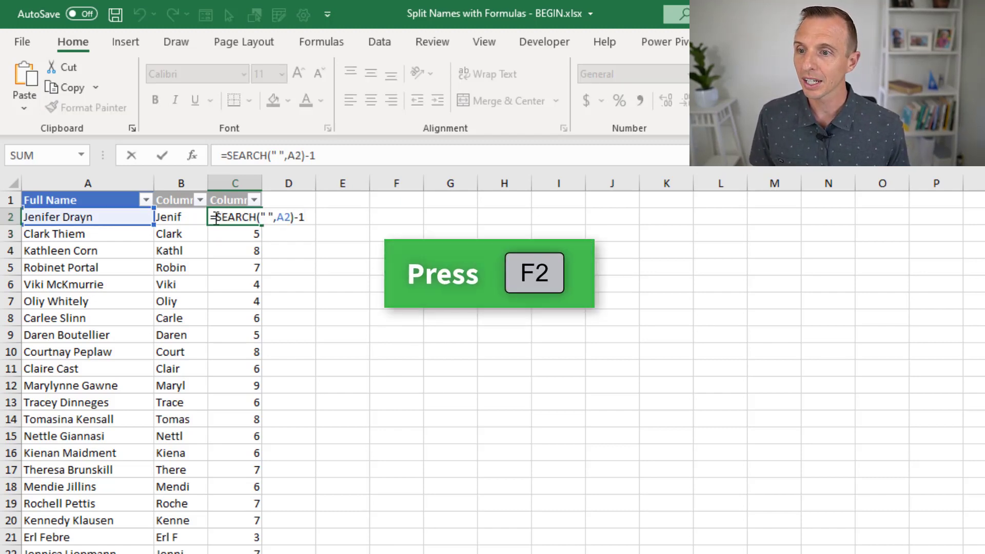
Replace the 5 in B2's LEFT formula with SEARCH(" ",A2)-1 copied from C2
drag(217, 217, 309, 215)
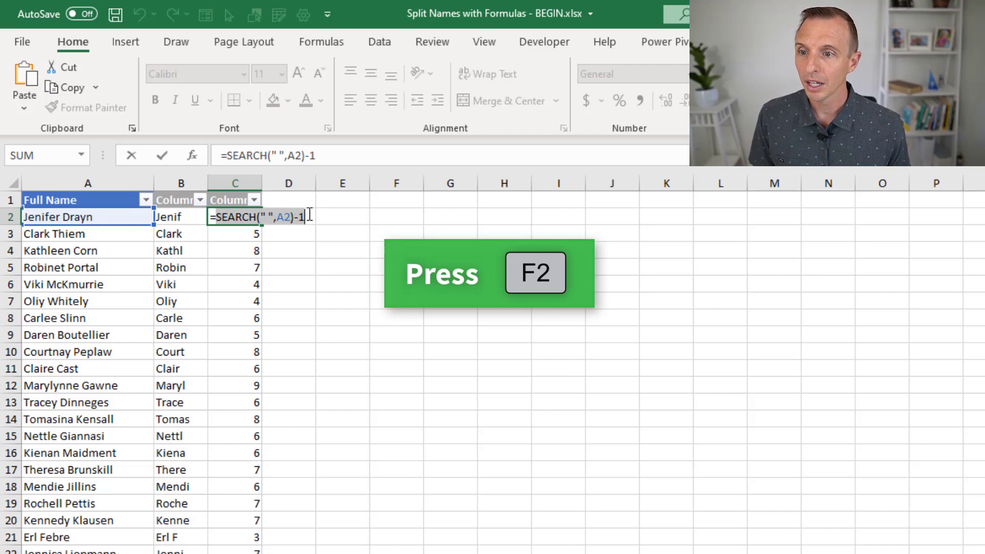
right_click(250, 217)
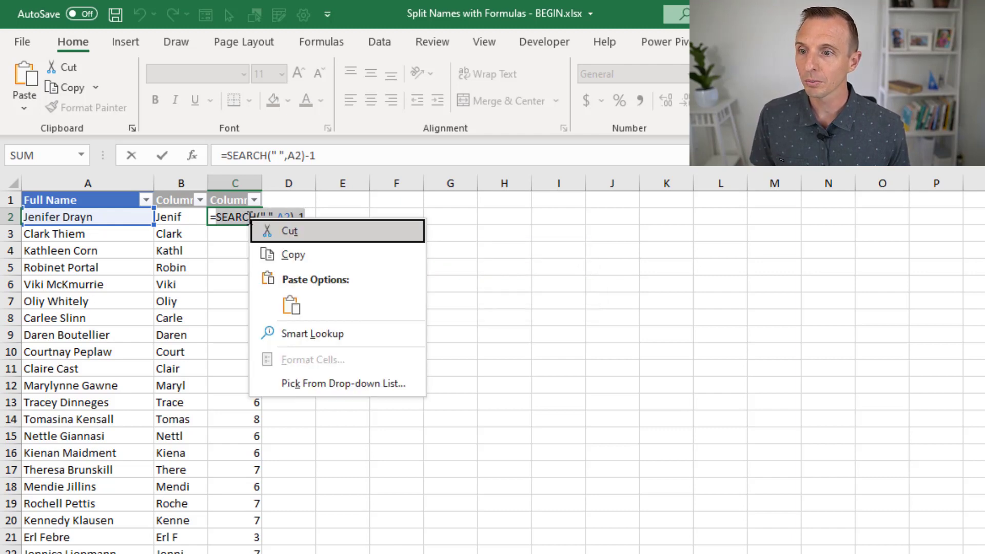
click(265, 255)
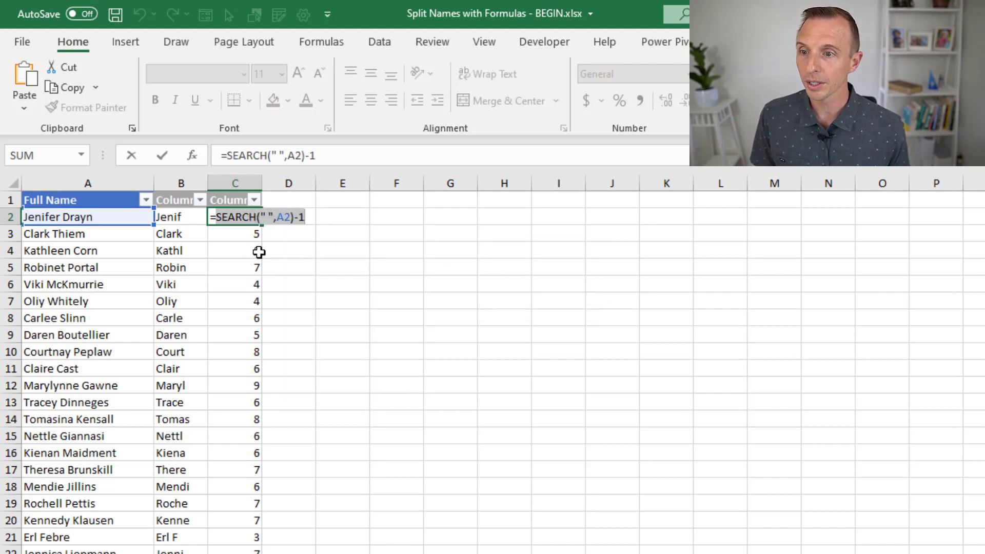
key(ctrl+Return)
click(183, 217)
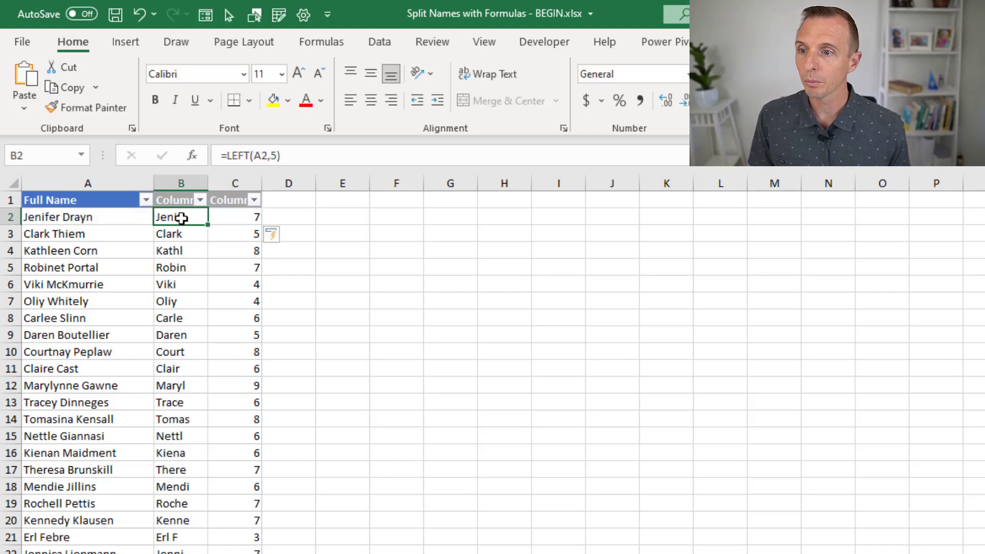
key(F2)
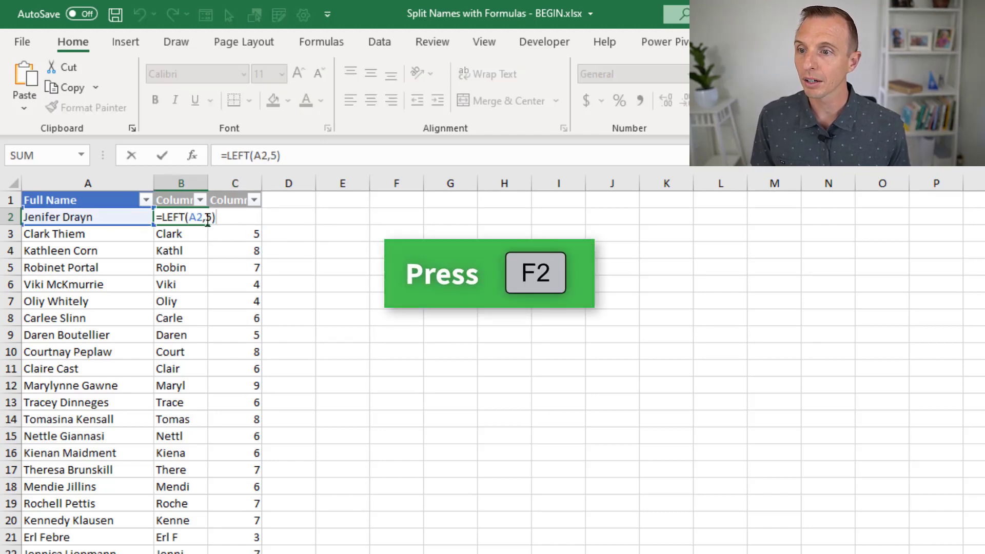
key(Left)
key(Left)
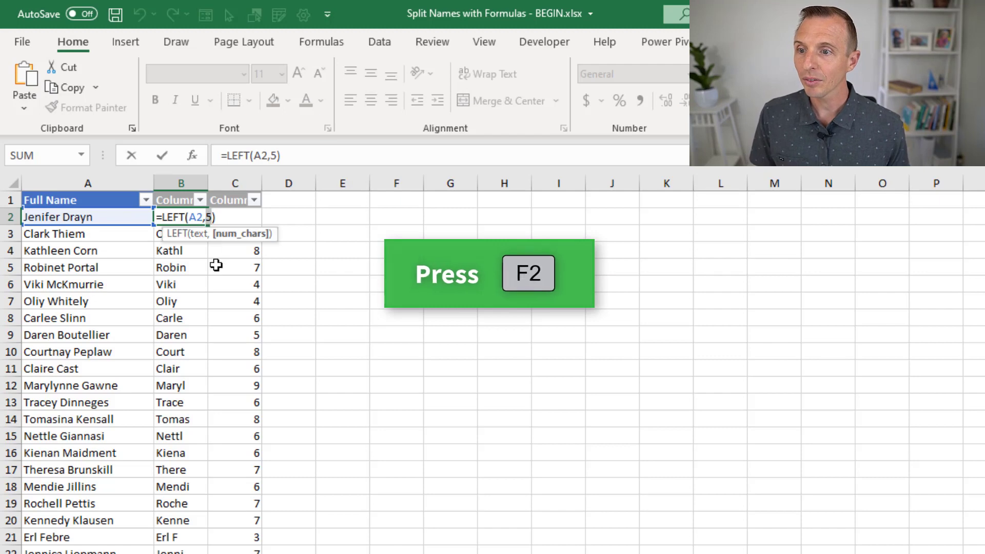
key(Delete)
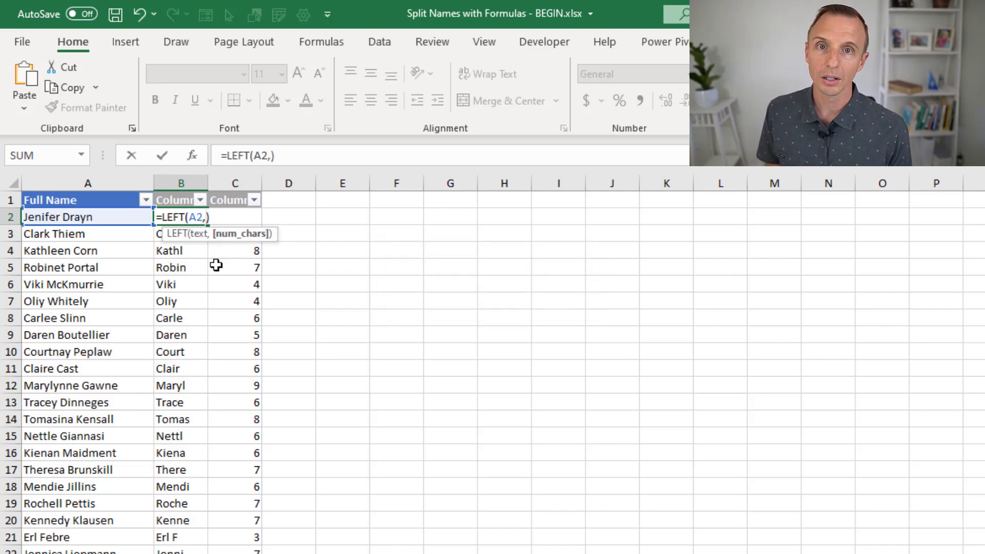
key(ctrl+v)
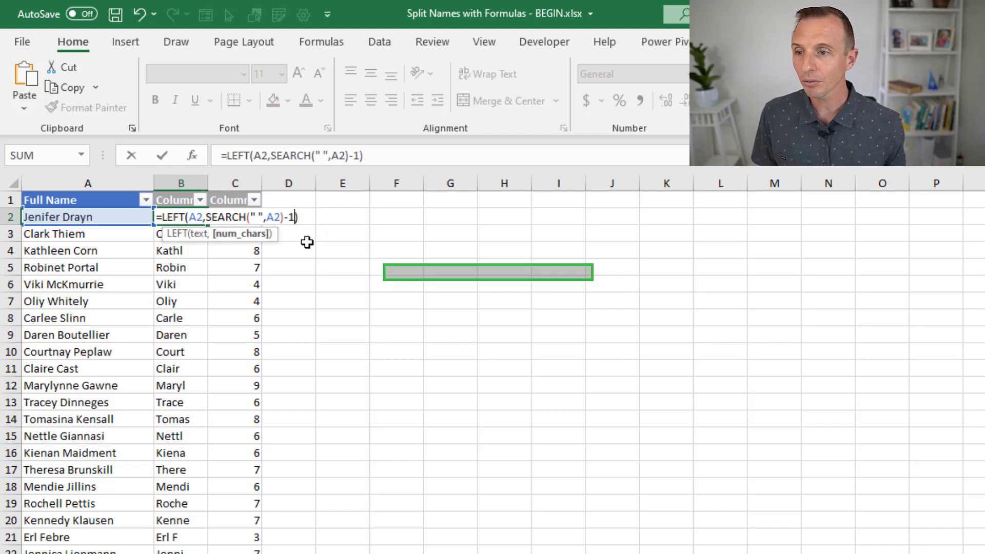
key(Return)
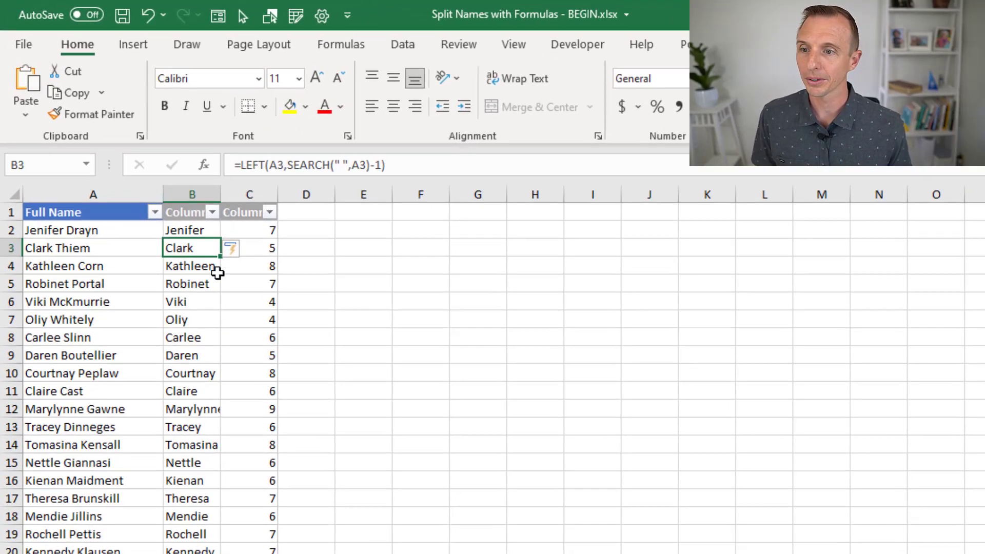
Enter =RIGHT(A2,5) in D2 so column D returns each name's last five characters
click(312, 229)
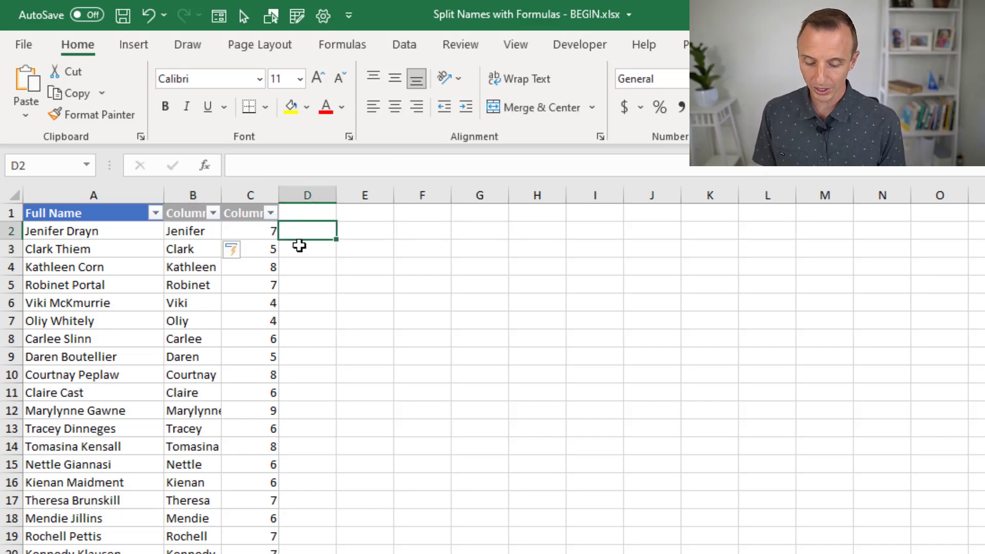
text(=ri)
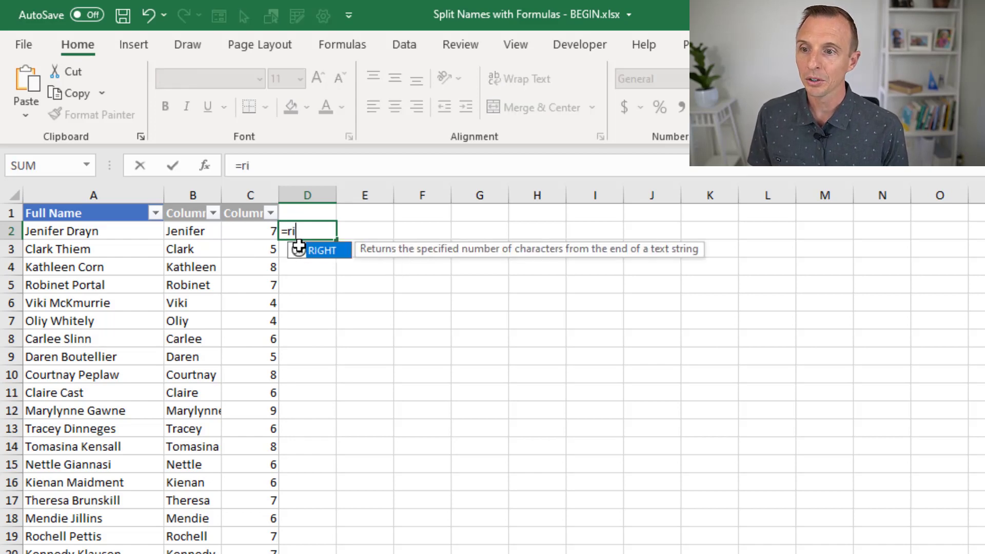
text(gh)
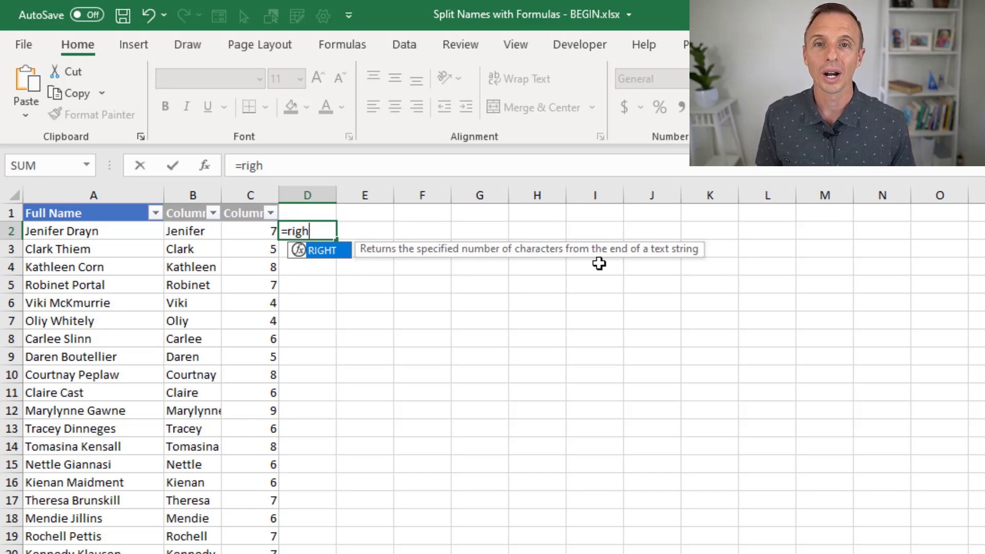
key(Tab)
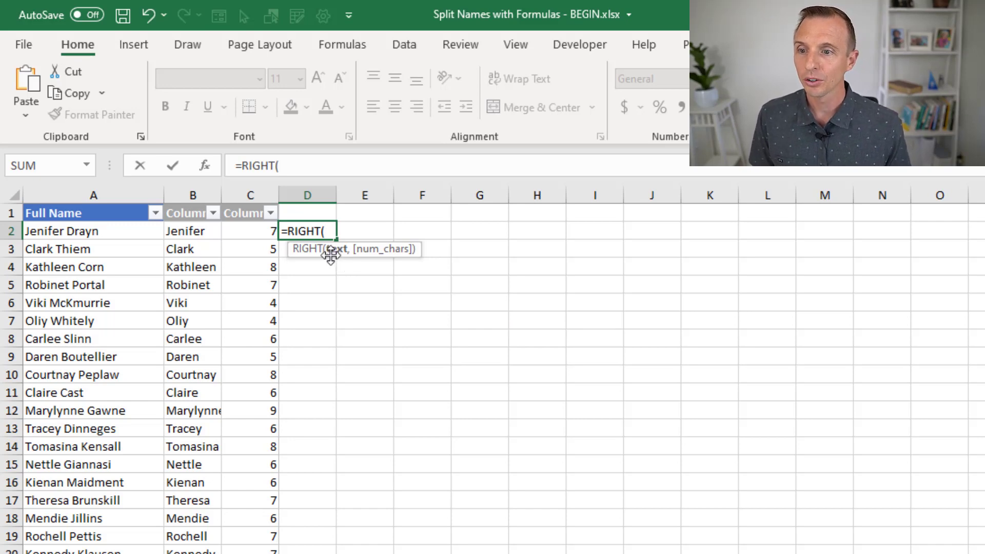
click(92, 231)
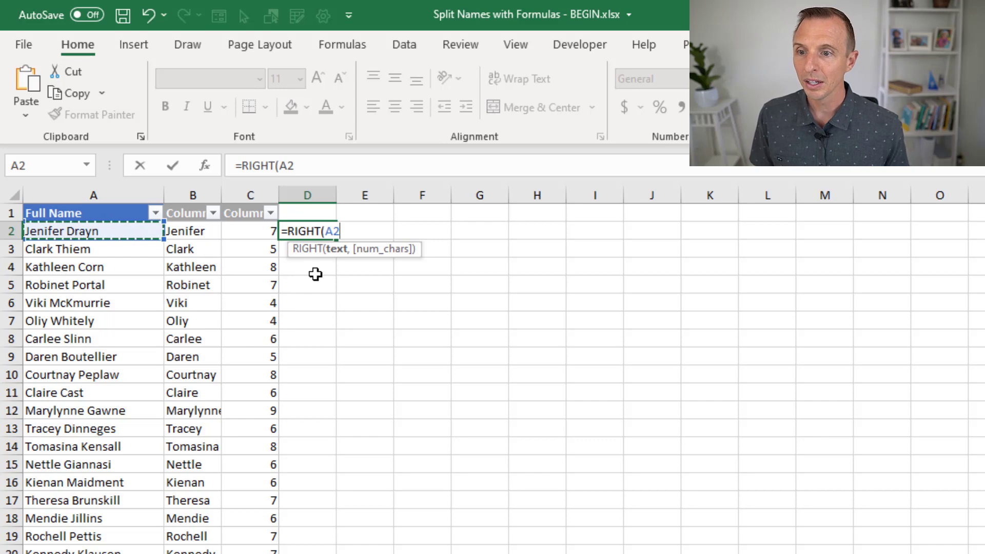
text(,)
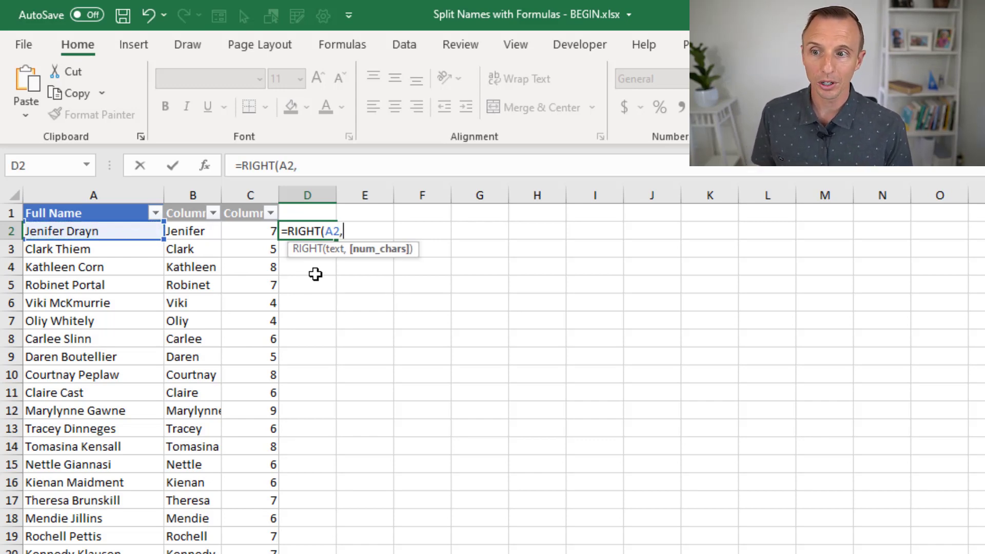
text(5)
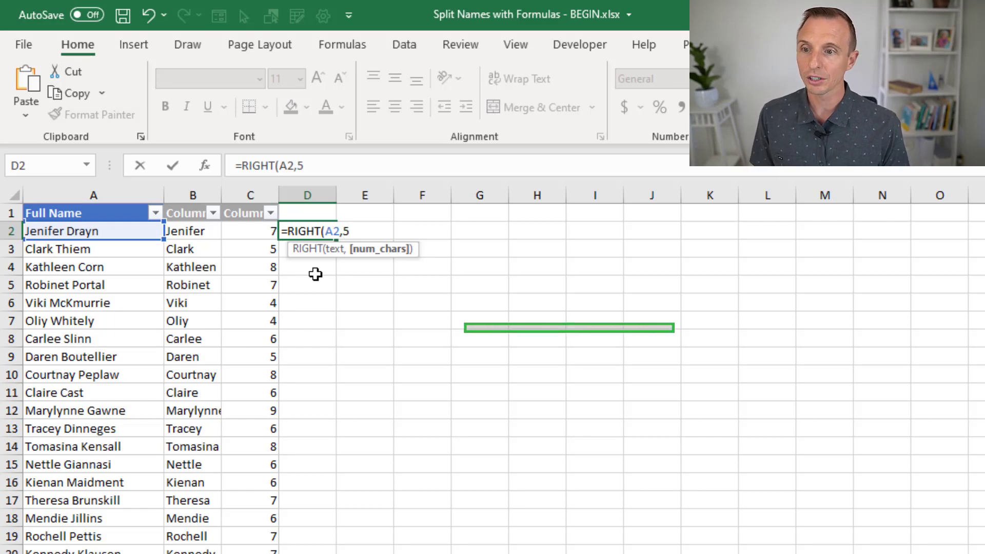
key(Return)
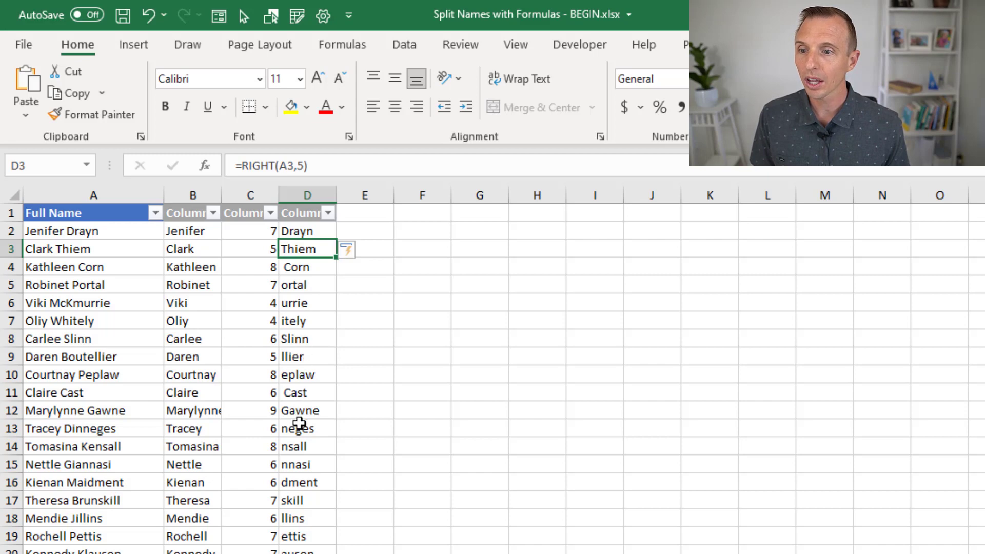
click(310, 231)
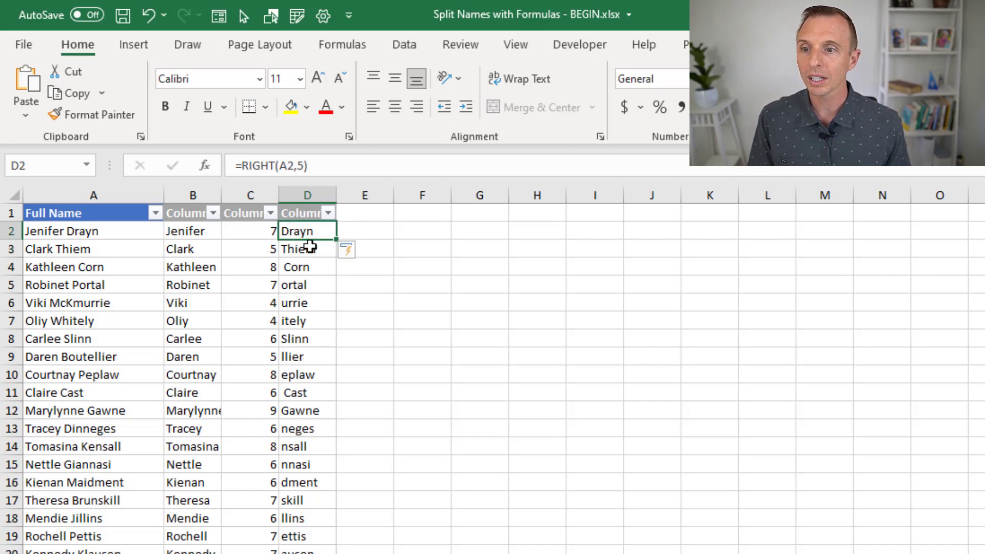
key(F2)
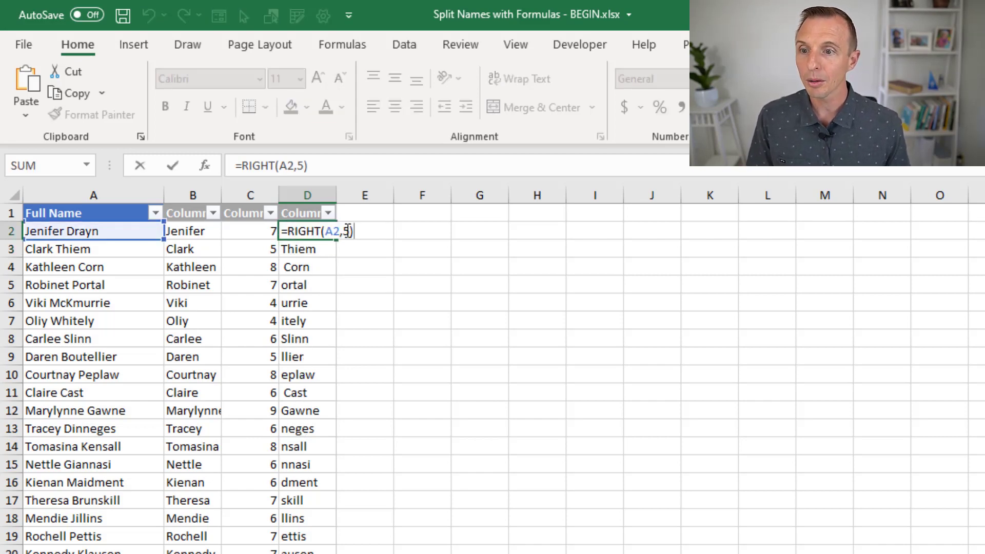
click(347, 231)
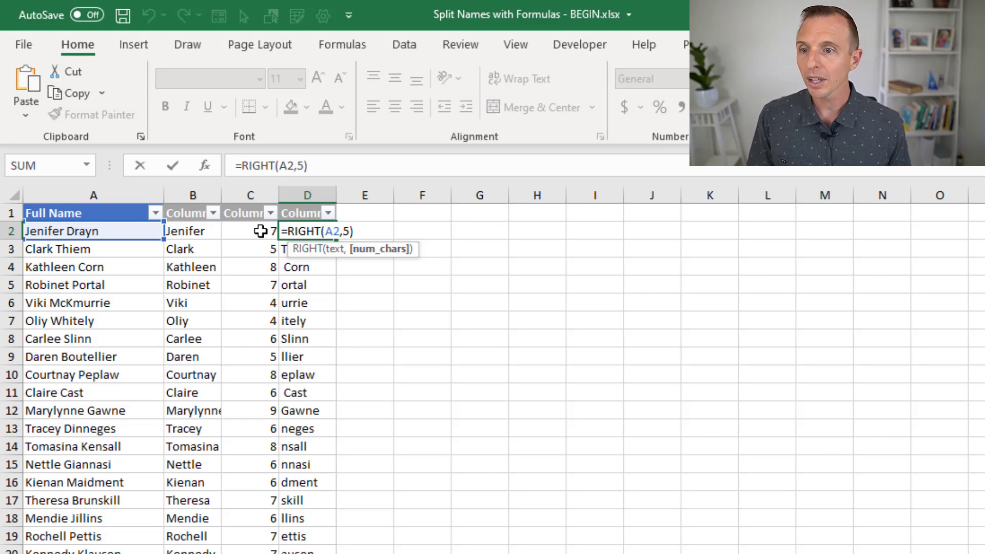
key(ctrl+Return)
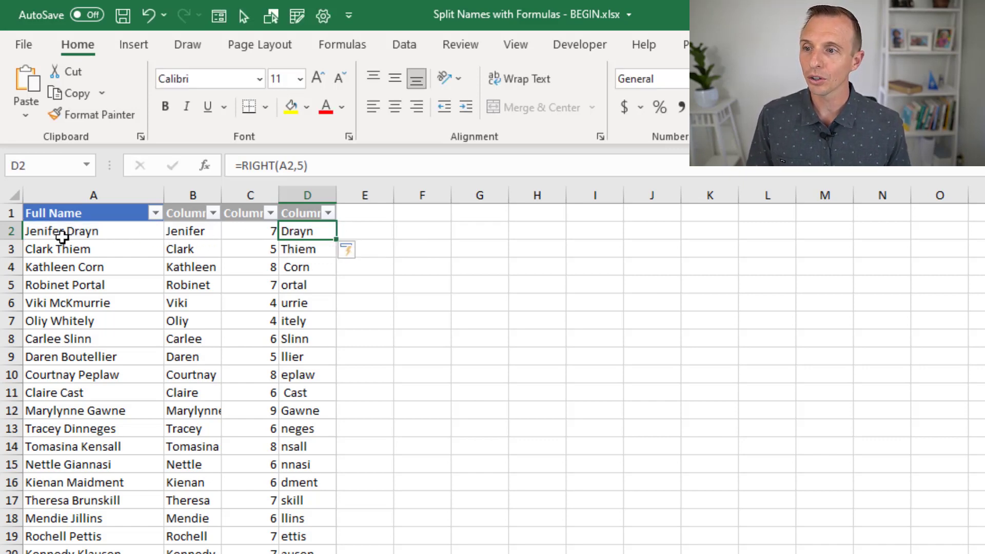
Enter =LEN(A2) in E2 so column E counts each full name's characters
click(368, 232)
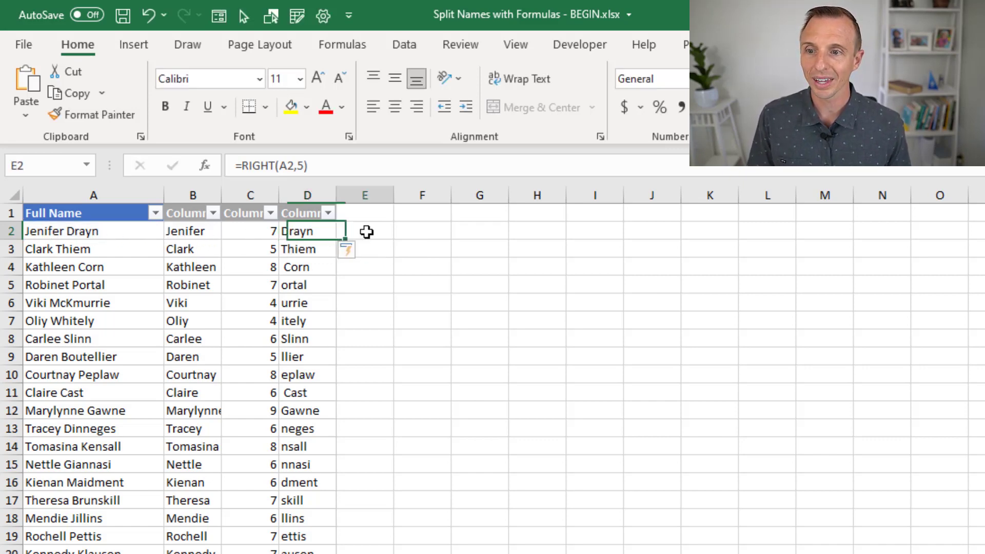
text(=len)
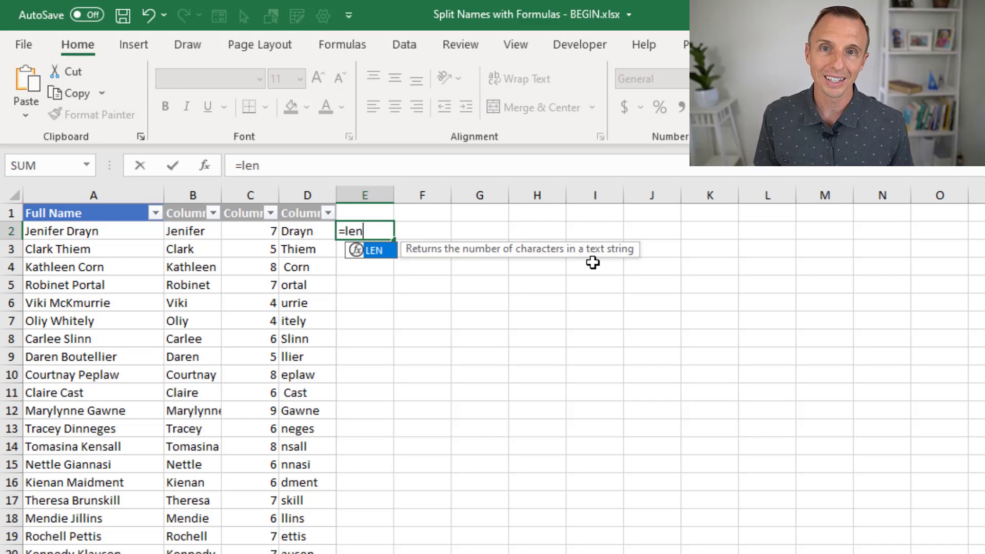
key(Tab)
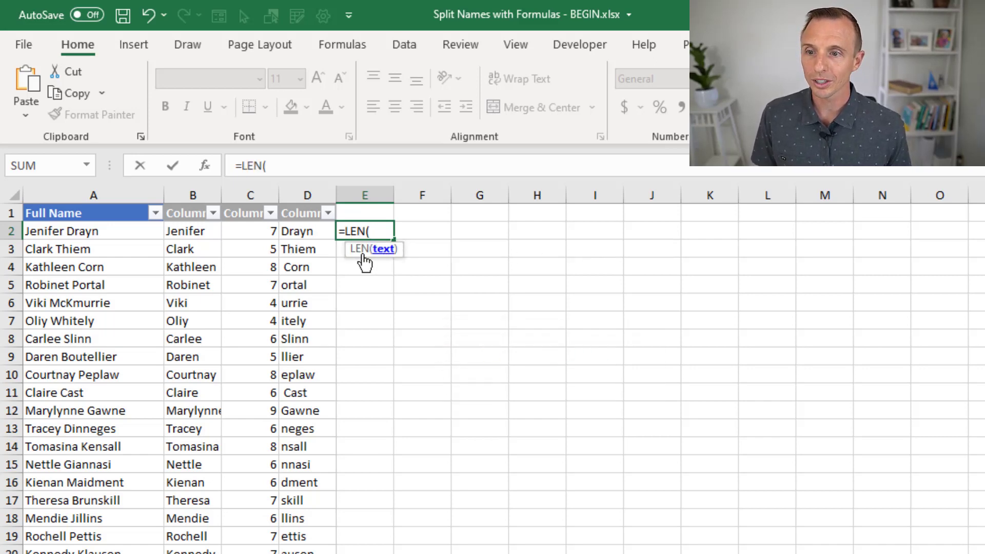
click(99, 233)
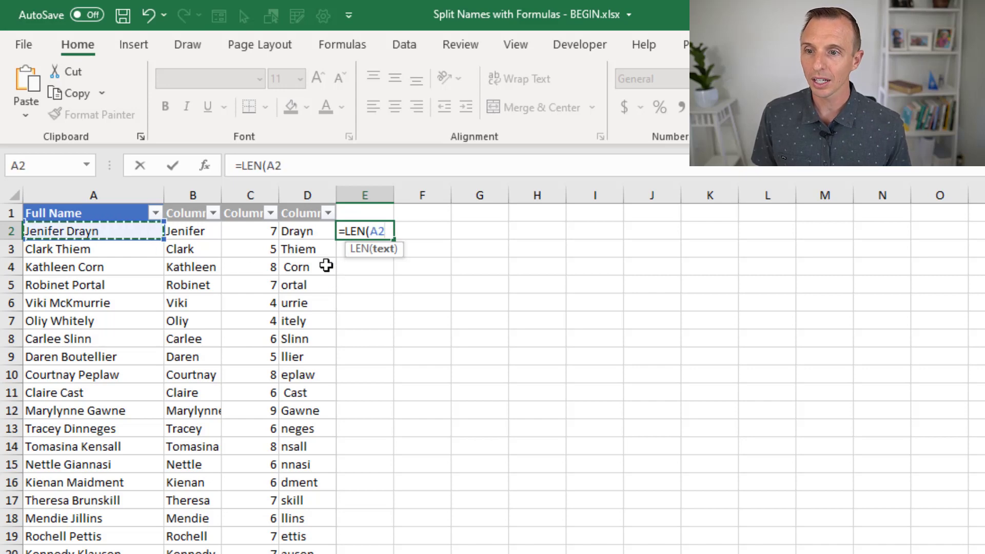
text())
key(Return)
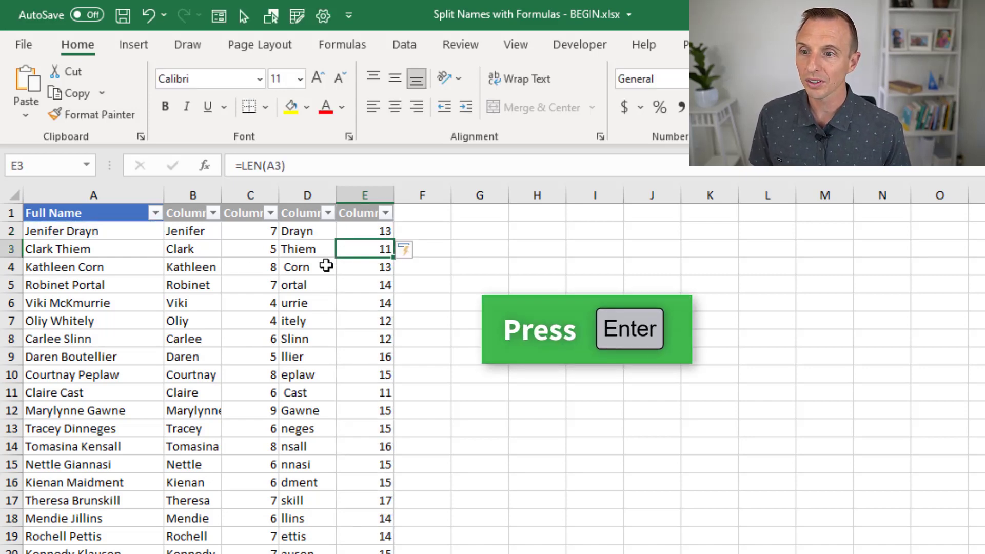
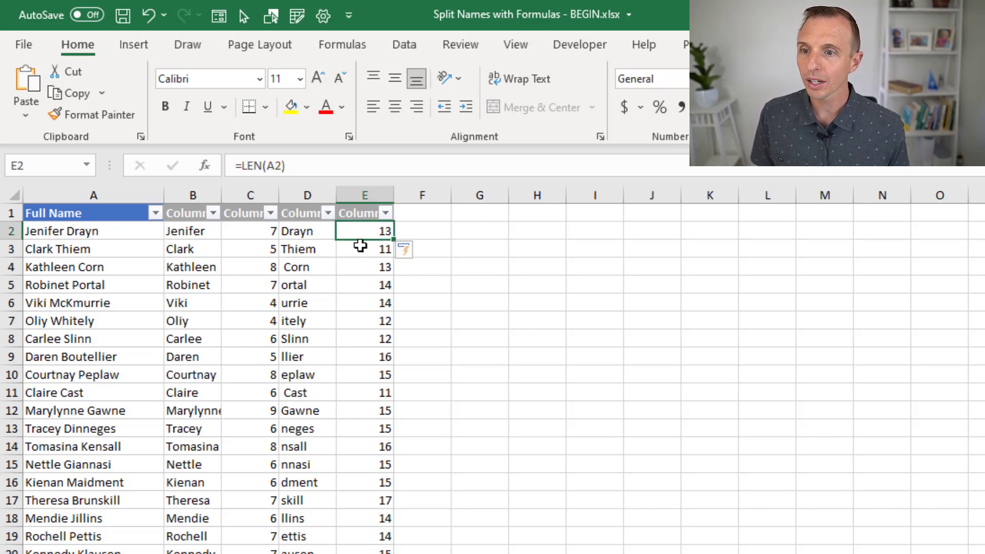
Replace the fixed 5 in D2's RIGHT formula with LEN(A2) copied from E2's formula
double_click(380, 232)
drag(390, 231, 344, 232)
right_click(357, 234)
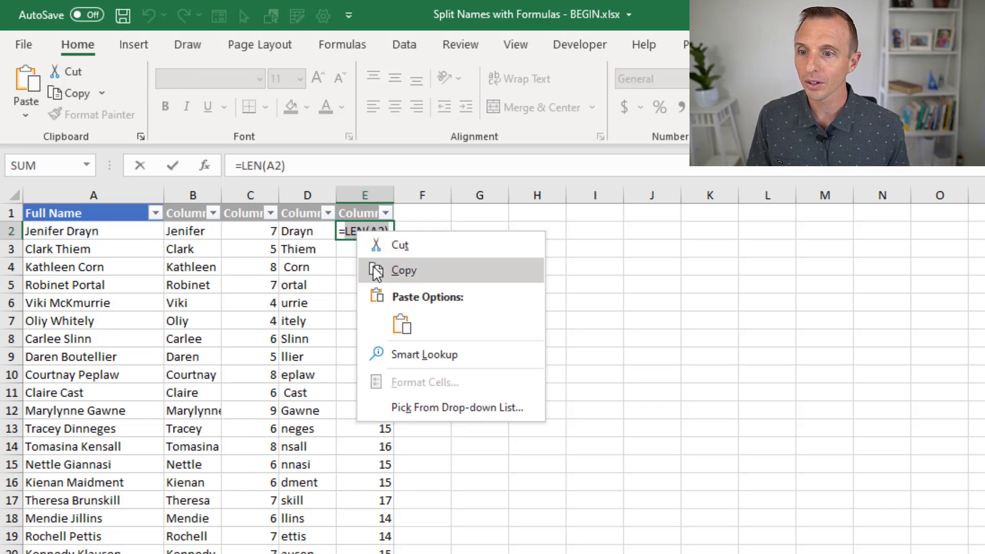
click(404, 270)
key(Escape)
click(303, 233)
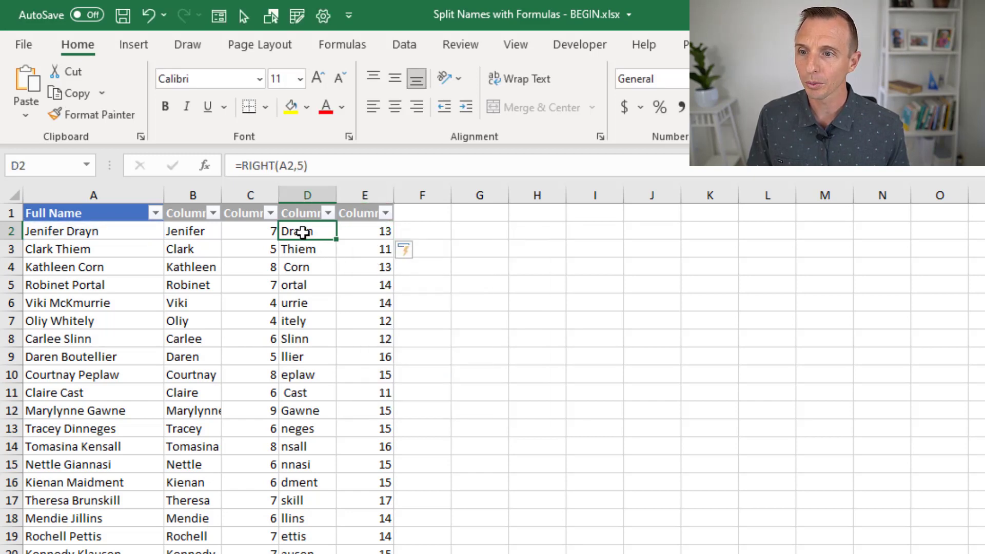
double_click(303, 232)
drag(343, 232, 349, 232)
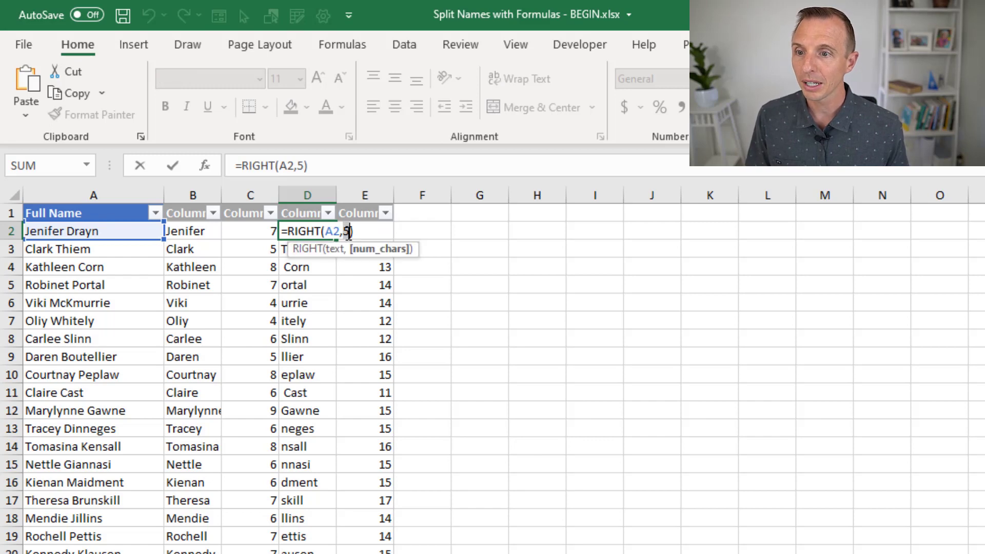
right_click(348, 233)
click(383, 327)
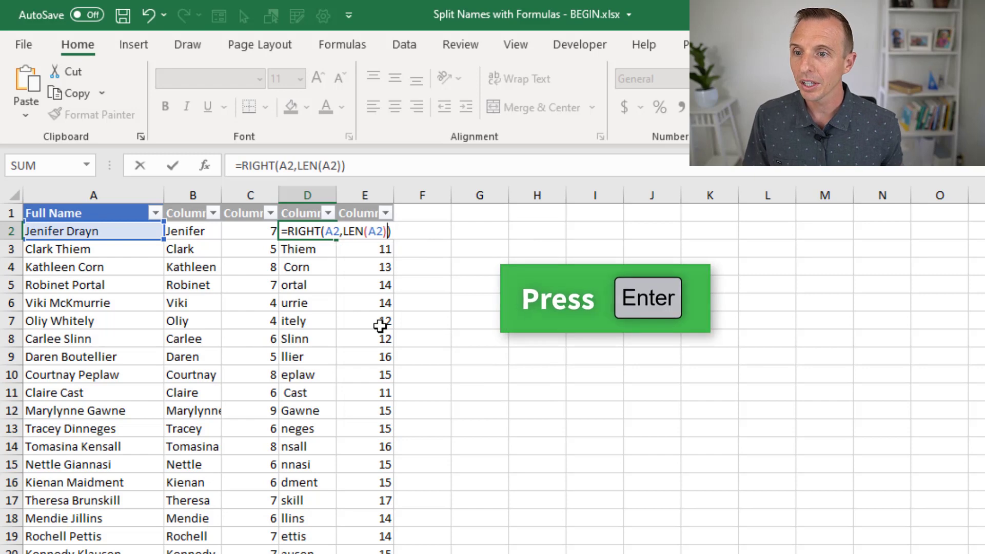
key(Return)
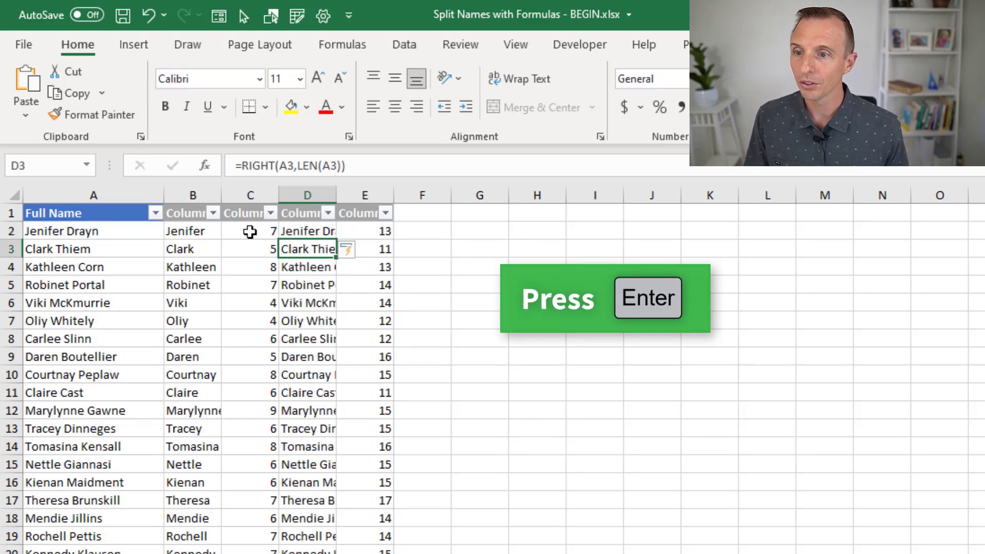
Select the SEARCH(" ",A2) expression in C2's formula, leaving C2 unchanged
click(250, 232)
double_click(249, 231)
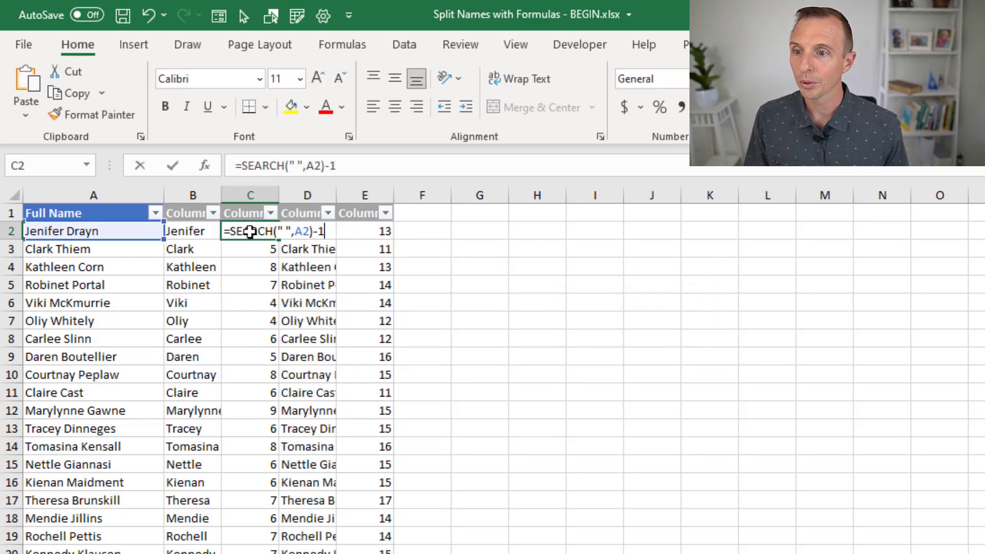
drag(229, 232, 314, 231)
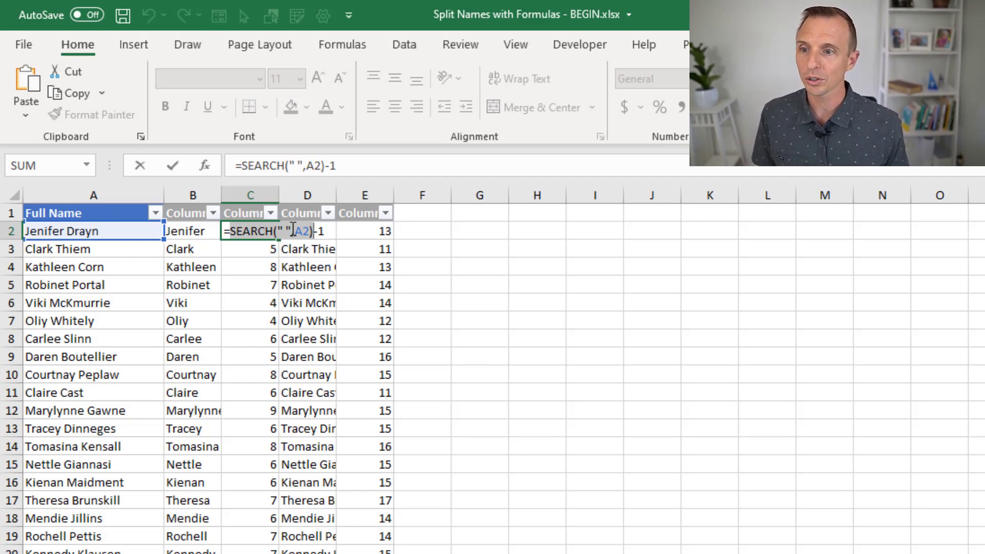
right_click(291, 230)
key(Escape)
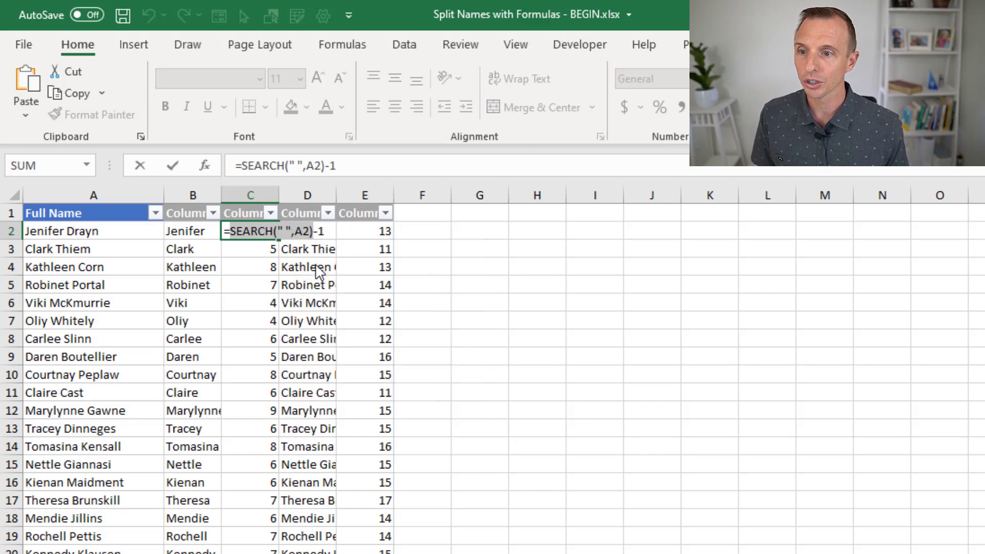
key(Escape)
Change D2 to =RIGHT(A2,LEN(A2)-SEARCH(" ",A2)) so column D returns last names
click(309, 234)
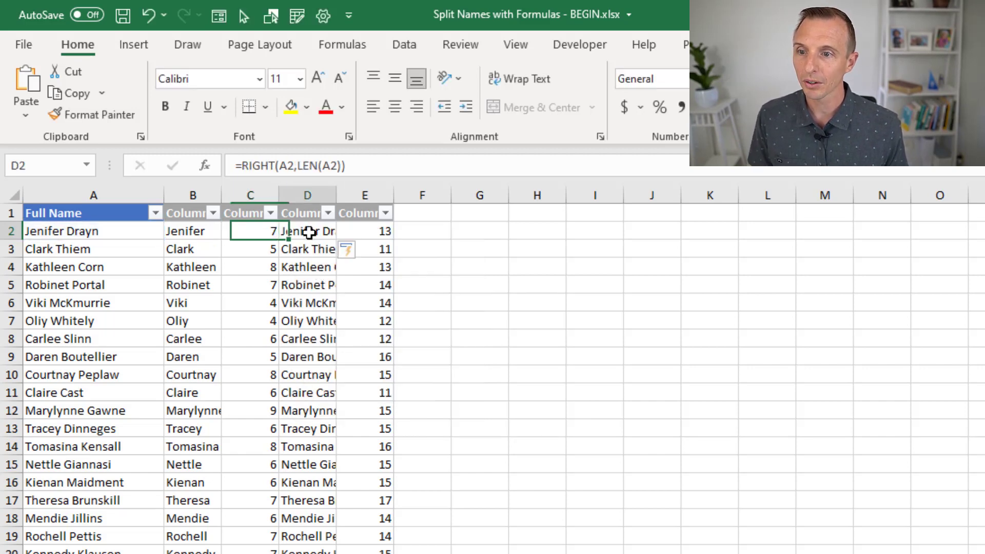
double_click(307, 239)
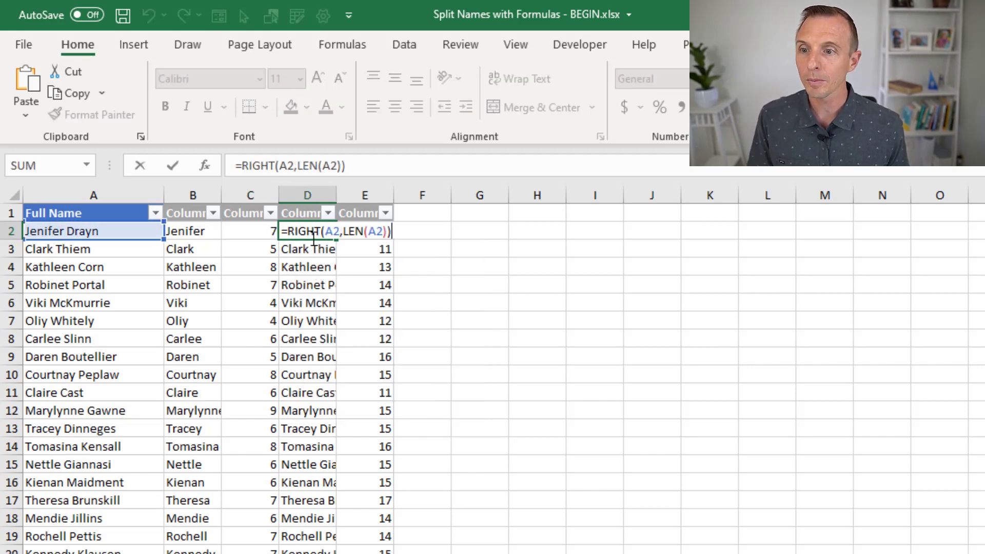
click(388, 231)
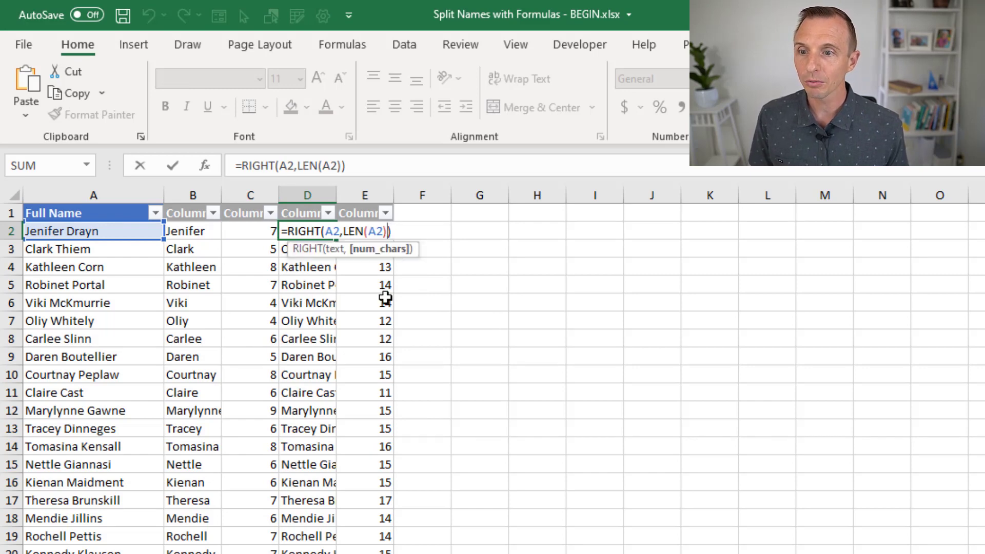
text(-SEARCH(" ",A2))
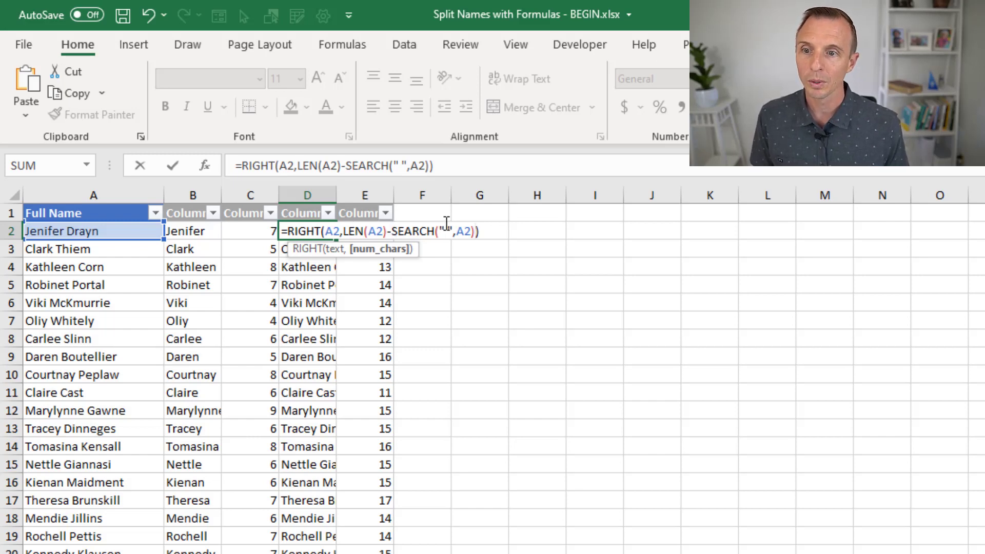
key(Return)
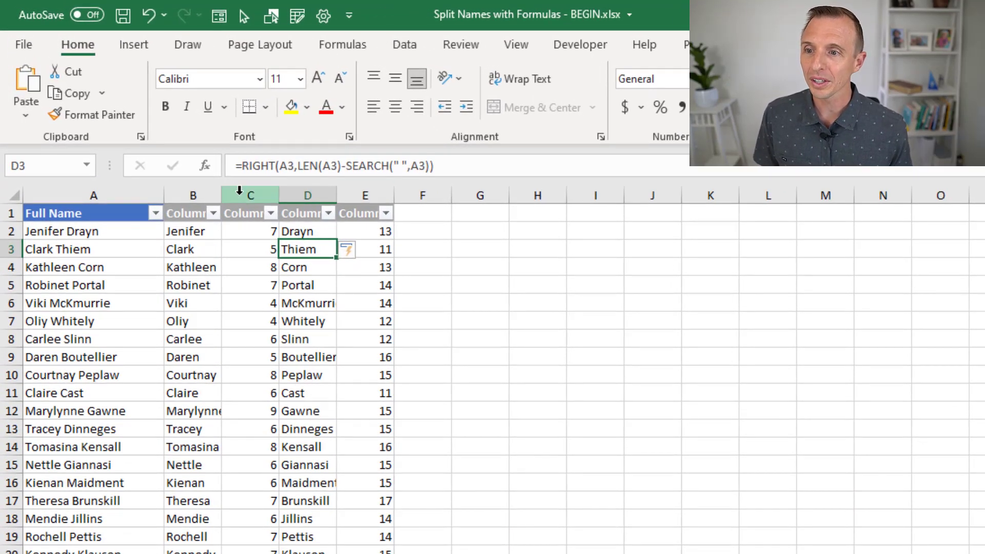
Delete the space-position column C and then the name-length helper column
click(240, 195)
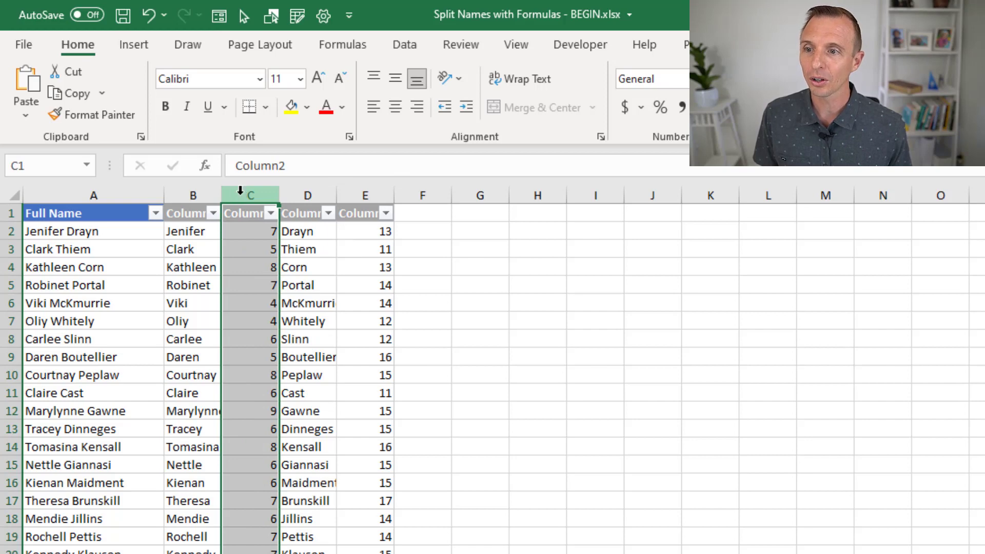
right_click(240, 195)
click(289, 367)
click(304, 194)
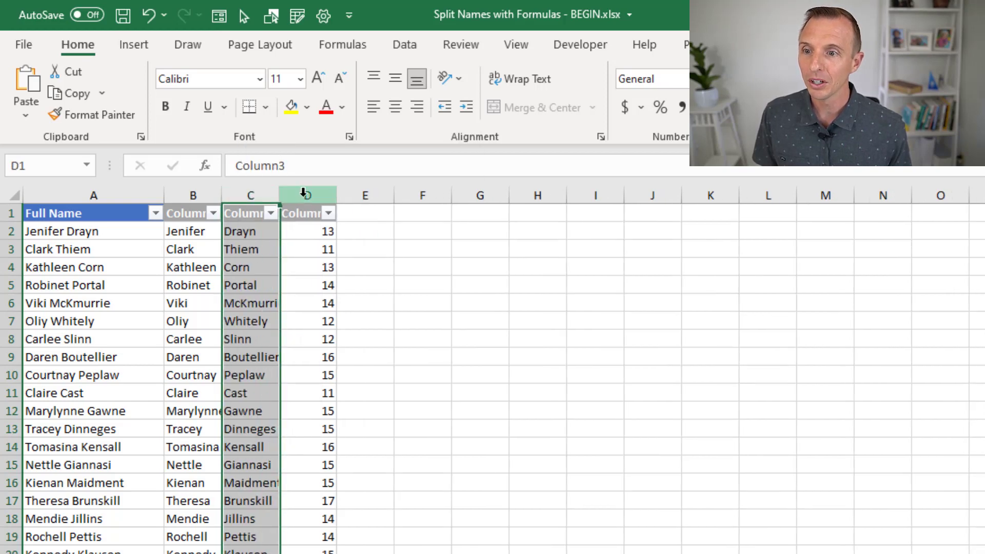
right_click(305, 196)
click(349, 371)
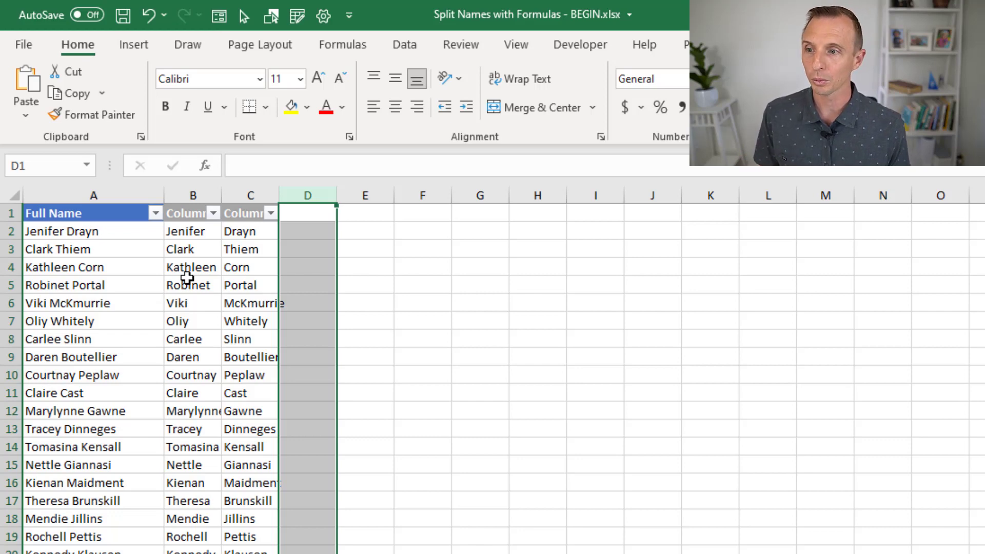
Fix the misspelled first name in A2 by adding an 'n', then jump to the list's last row
click(55, 231)
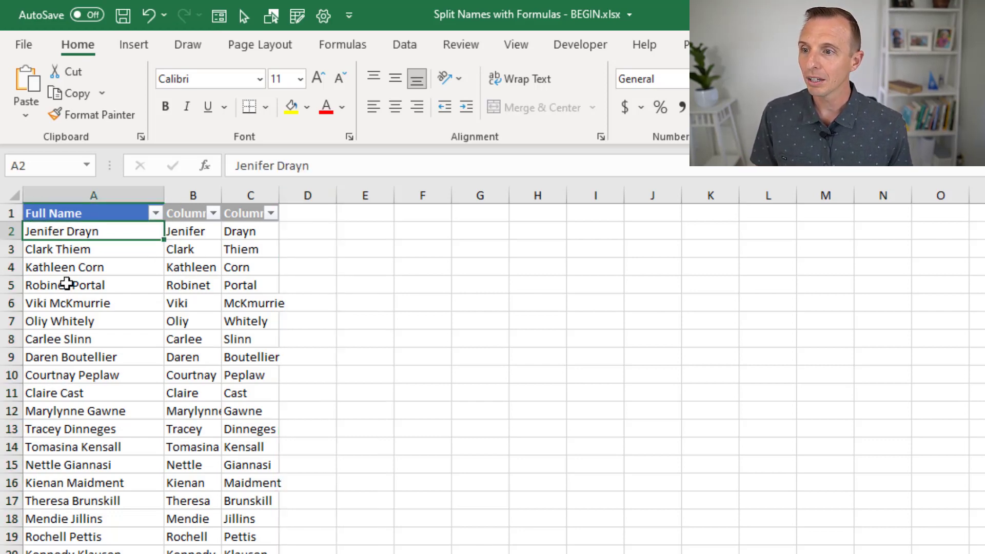
key(F2)
click(44, 231)
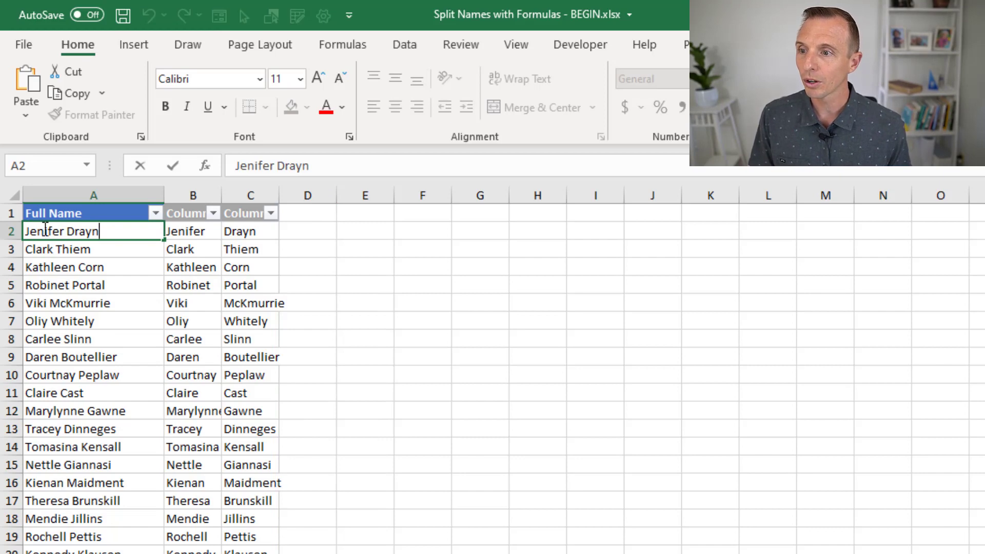
text(n)
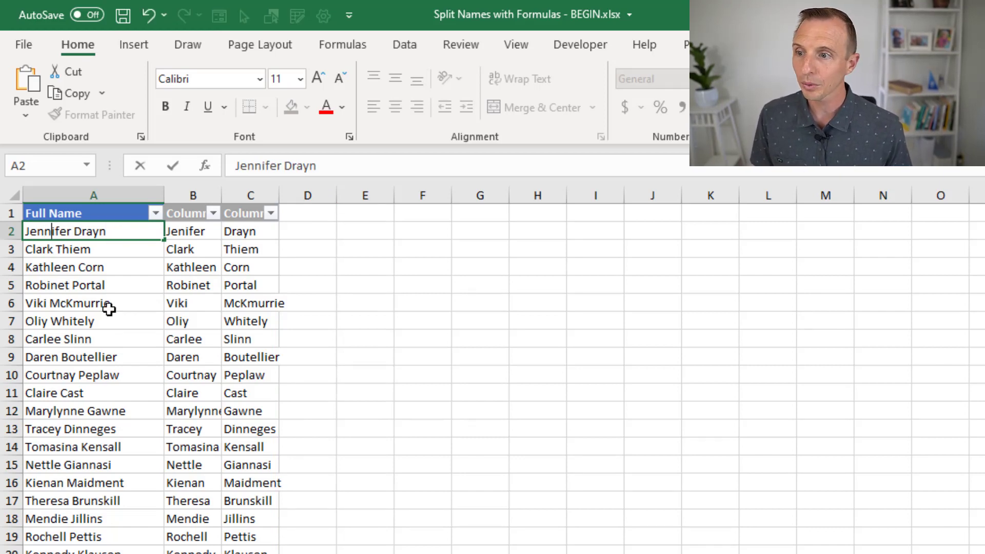
key(Return)
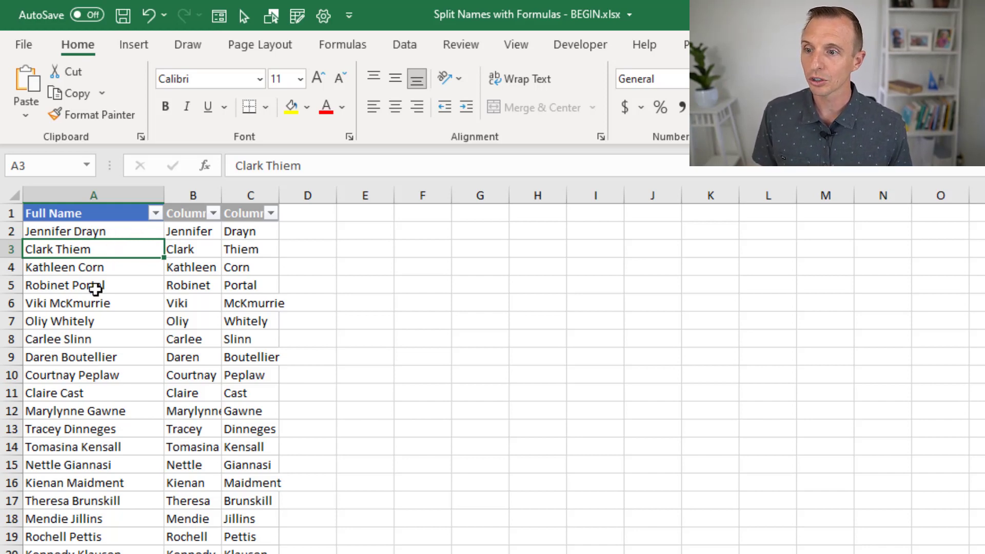
click(105, 324)
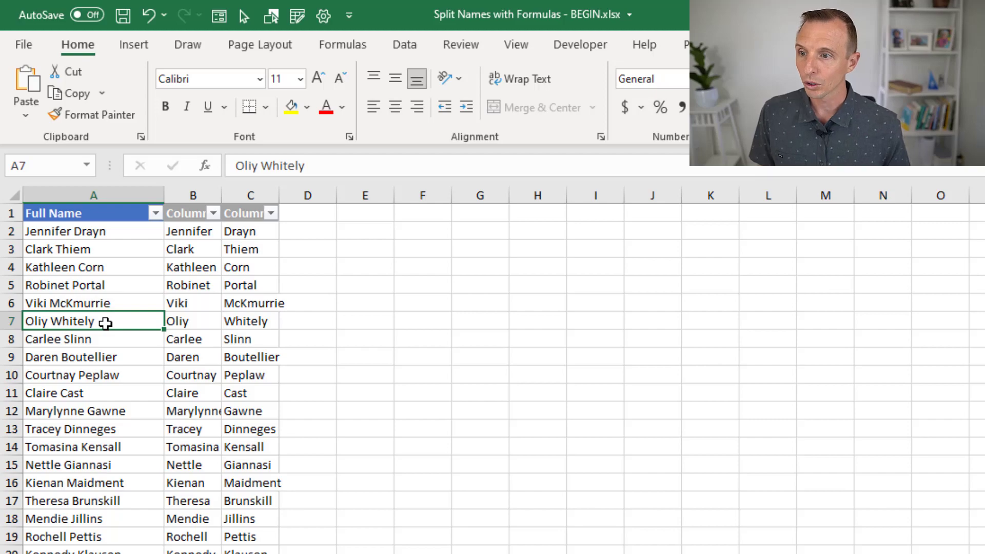
key(ctrl+Down)
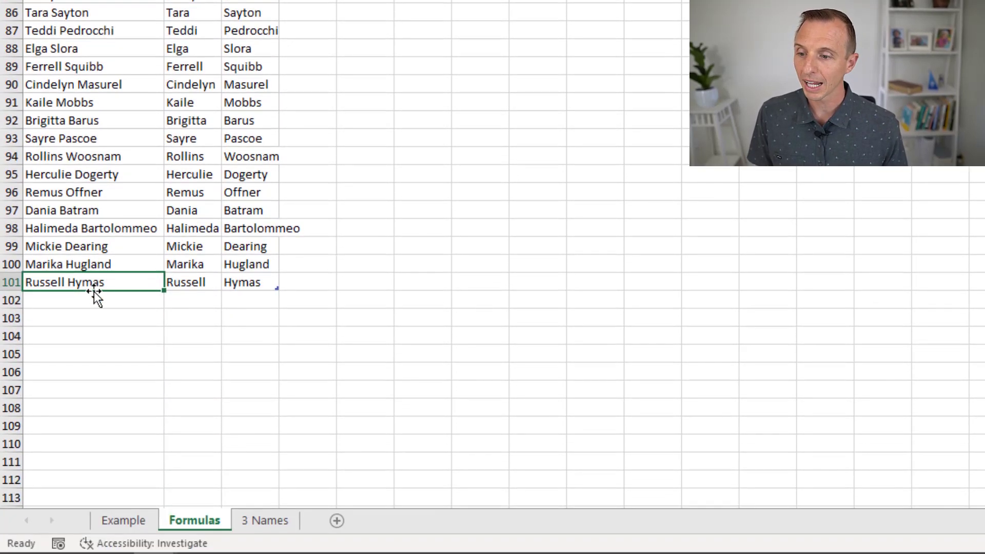
Enter a new full name in A102 so the table formulas split it automatically
click(94, 357)
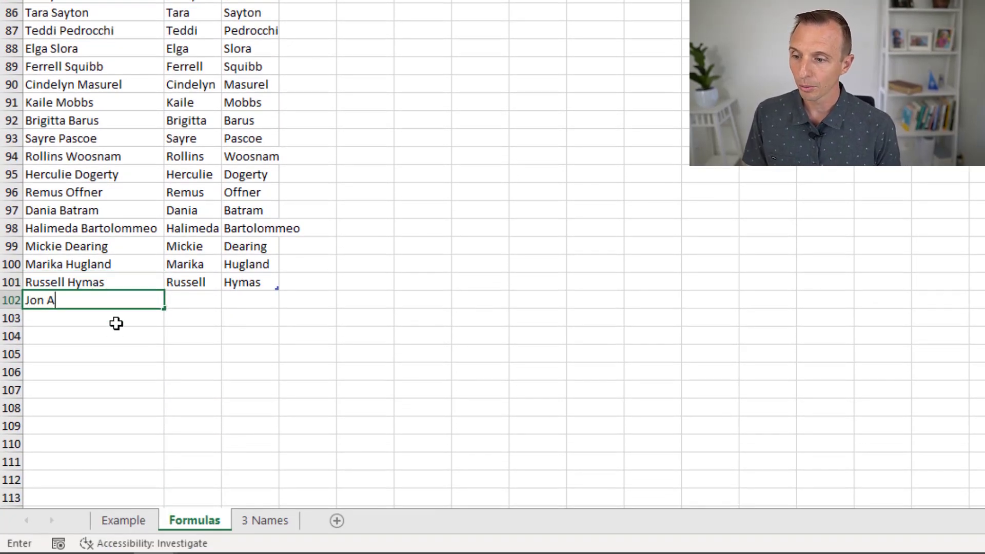
key(Return)
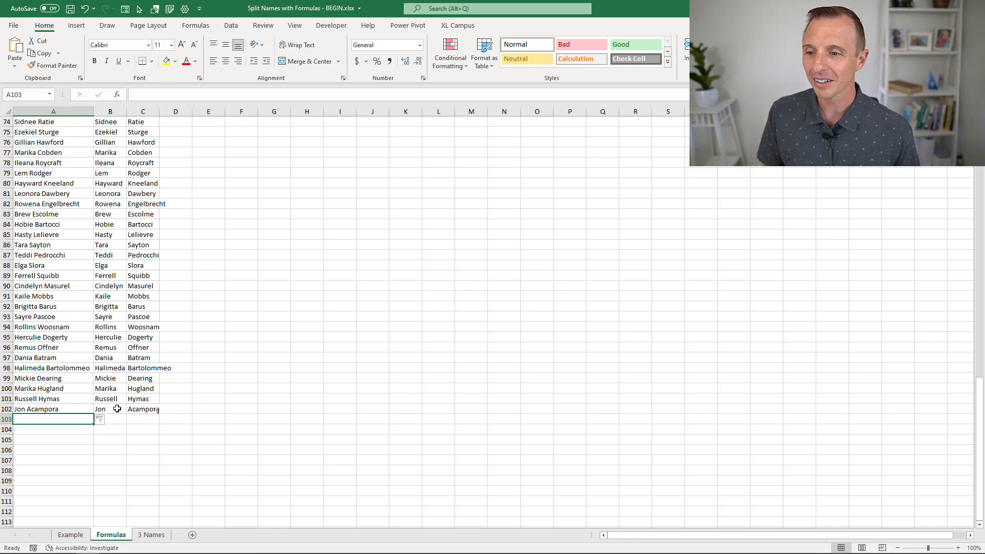
Check the B102 first-name formula unchanged, then switch to the 3 Names sheet
double_click(107, 410)
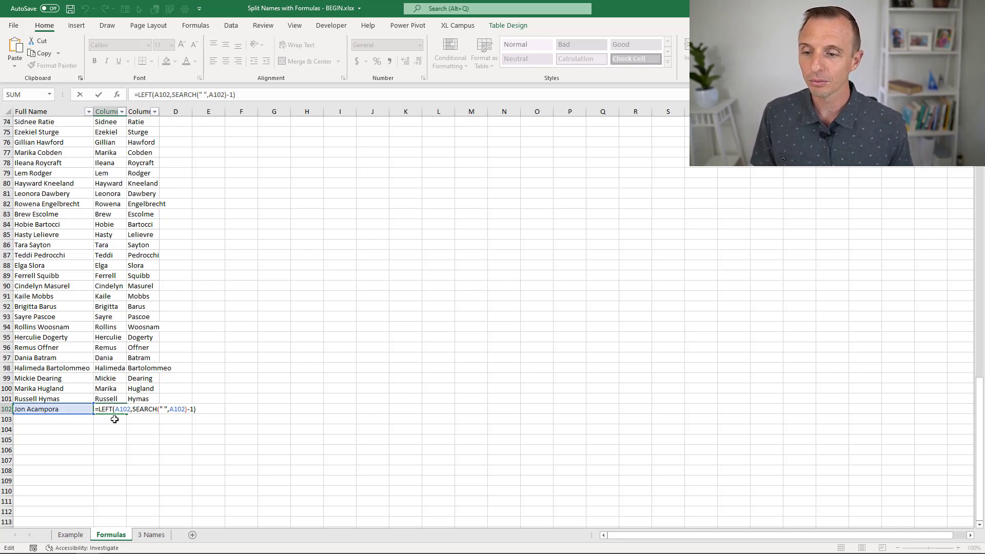
key(ctrl+Return)
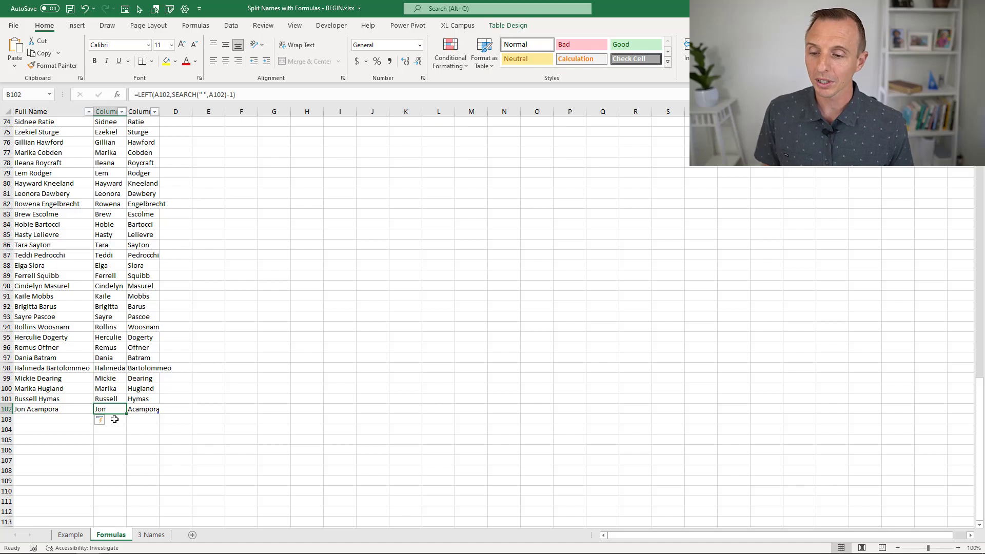
click(154, 534)
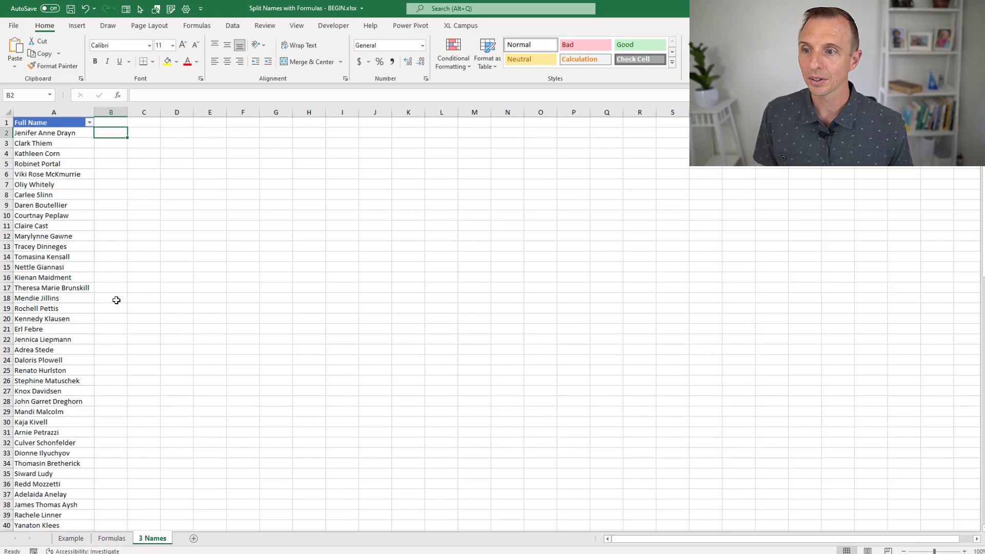